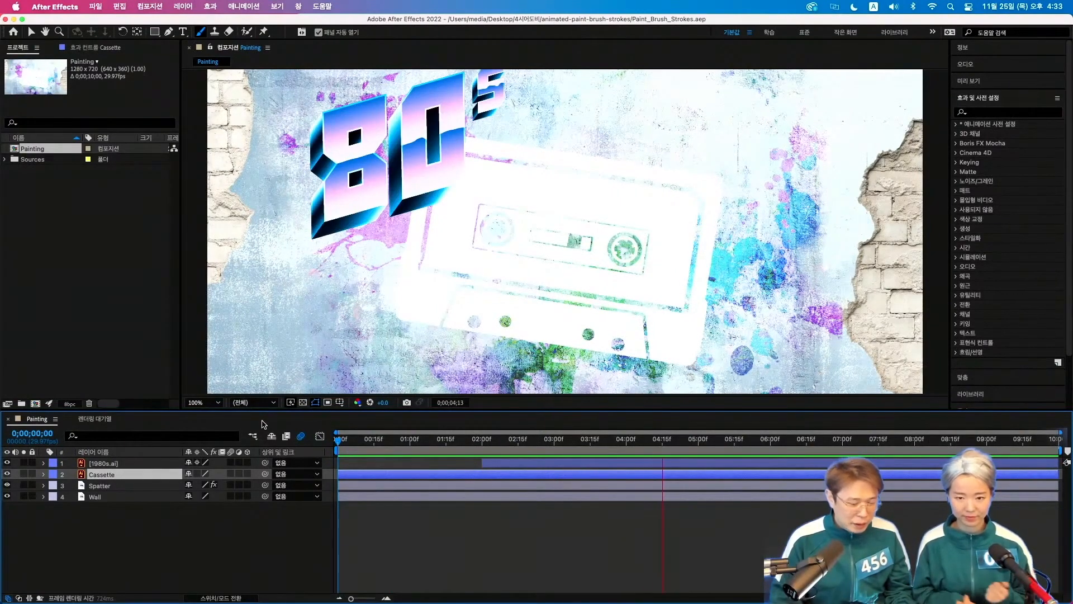
Return to the composition's first frame, duplicate the Cassette layer, and hide the copy Cassette 2
key(space)
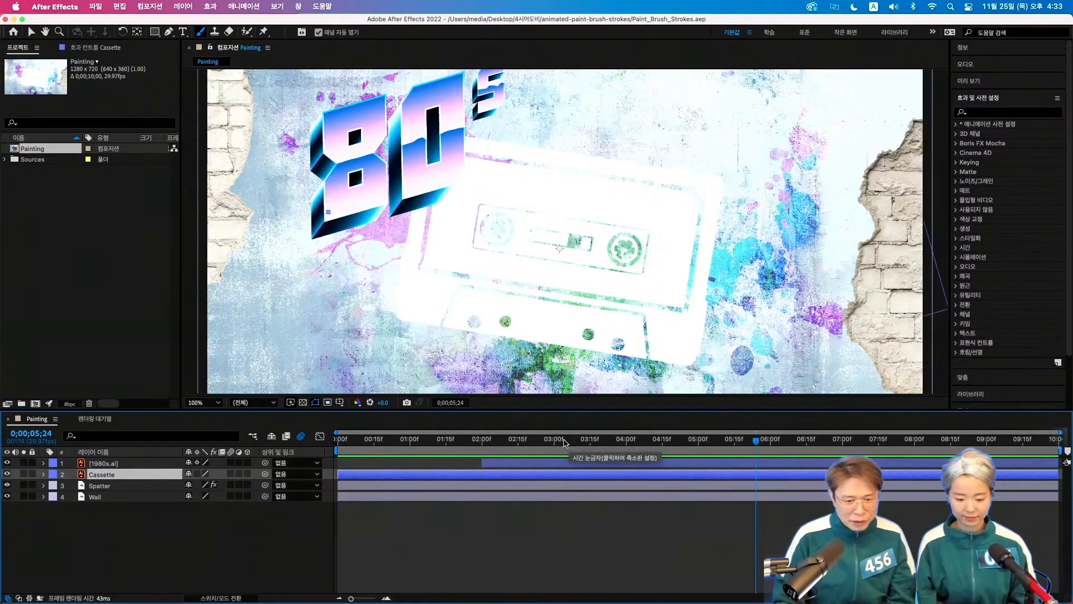
key(Home)
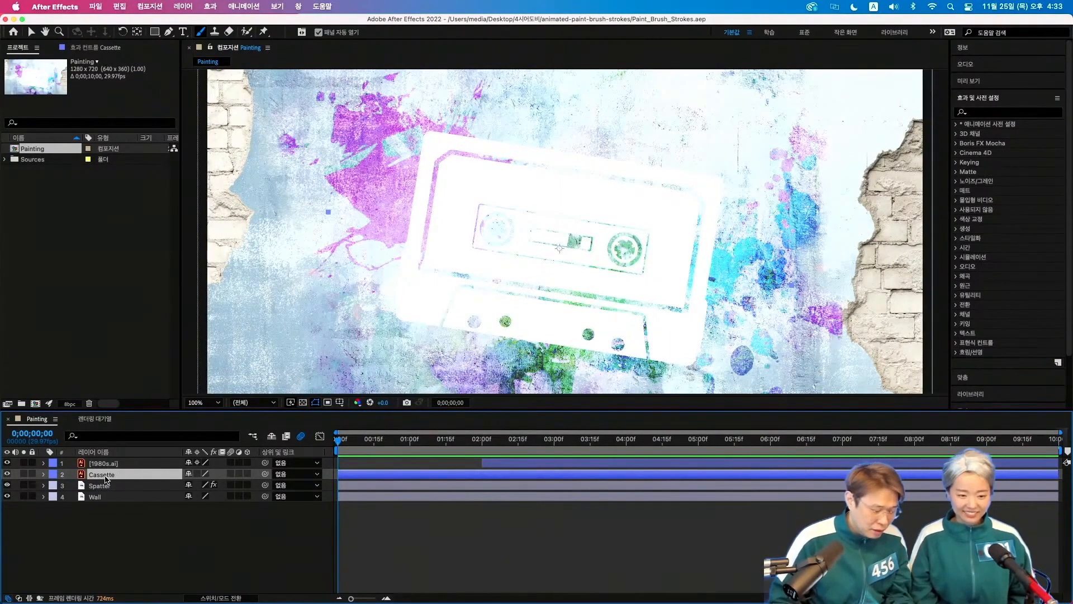
key(super+d)
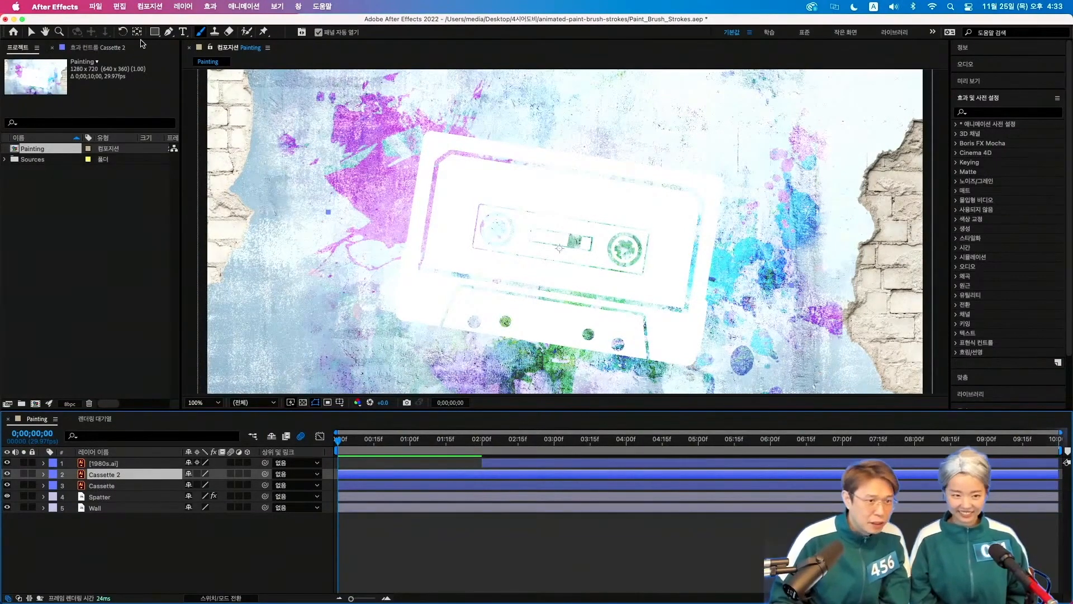
click(191, 5)
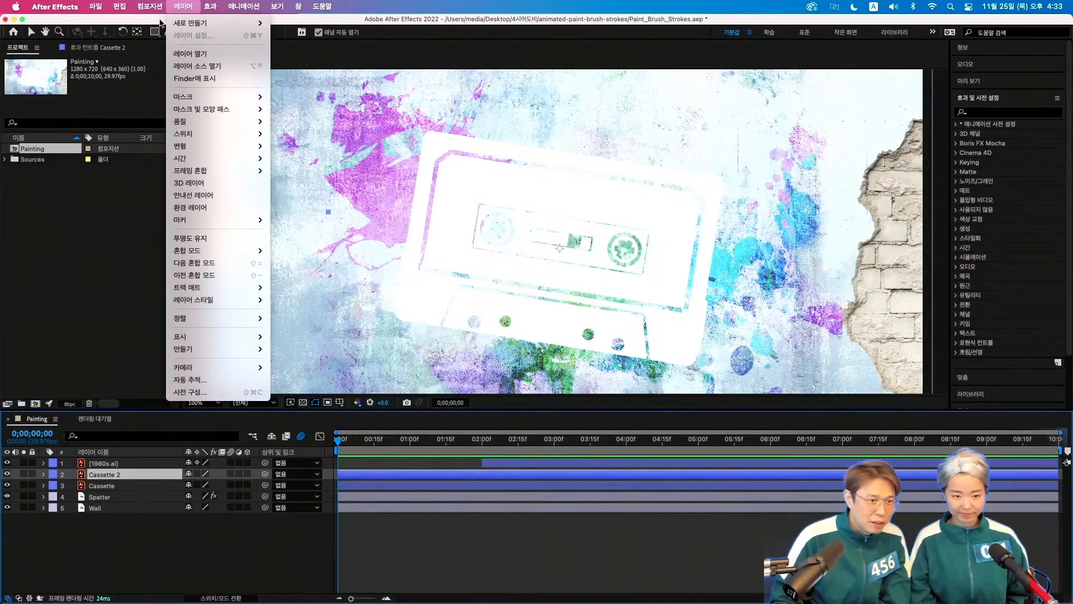
mouse_move(120, 6)
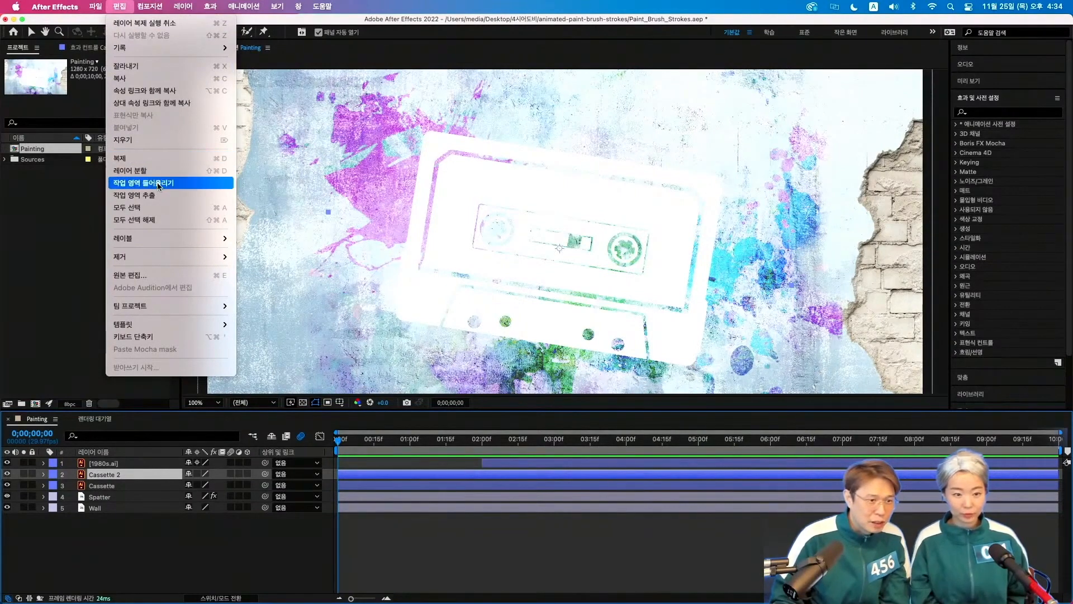
click(109, 541)
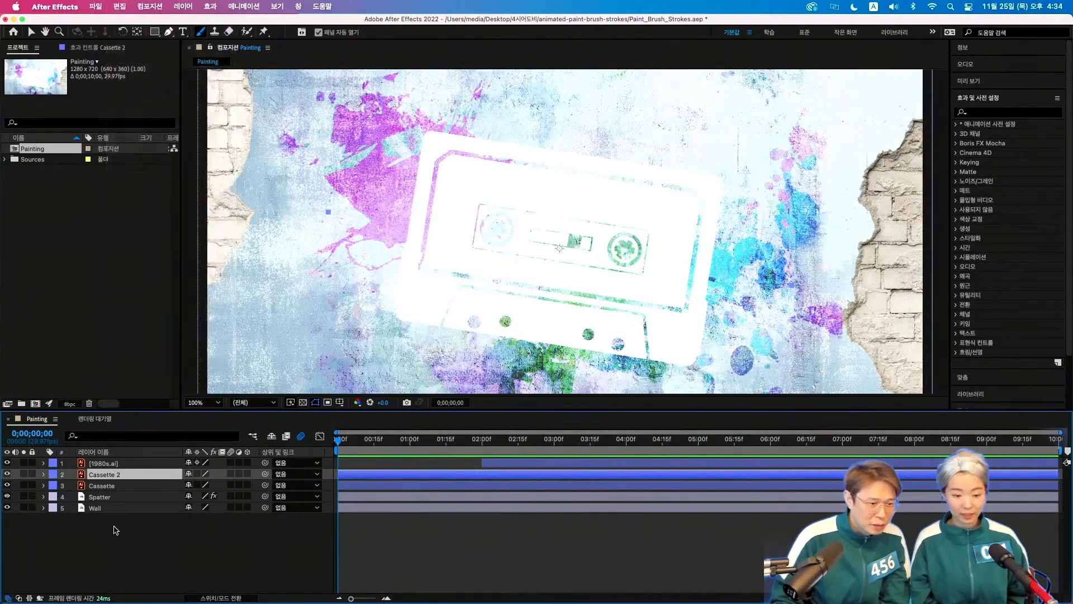
click(103, 486)
click(7, 474)
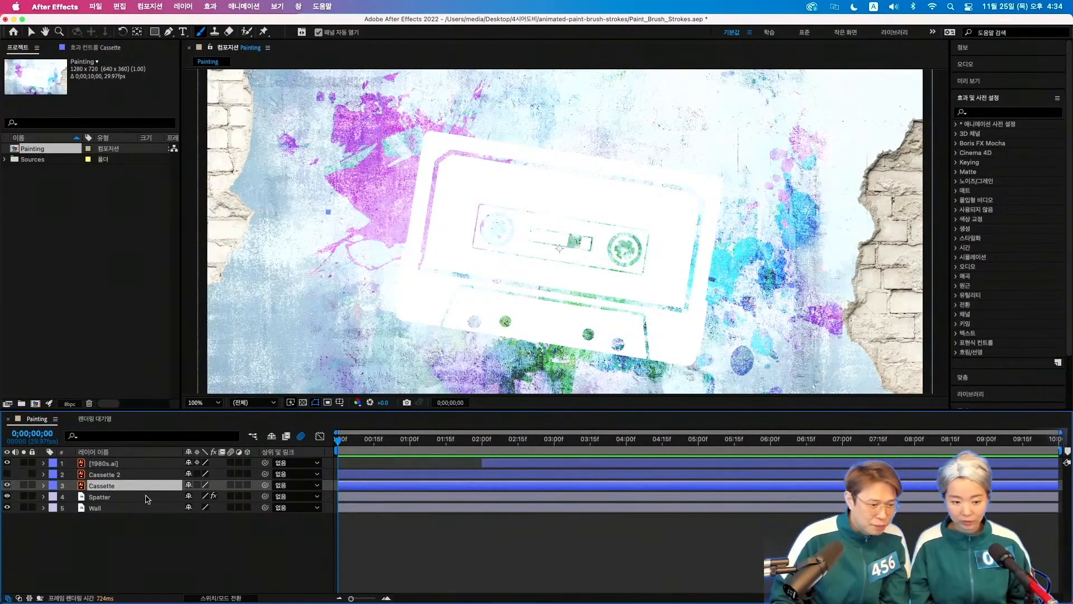
Open the original Cassette layer in its own layer view and switch to the Paint workspace
double_click(82, 487)
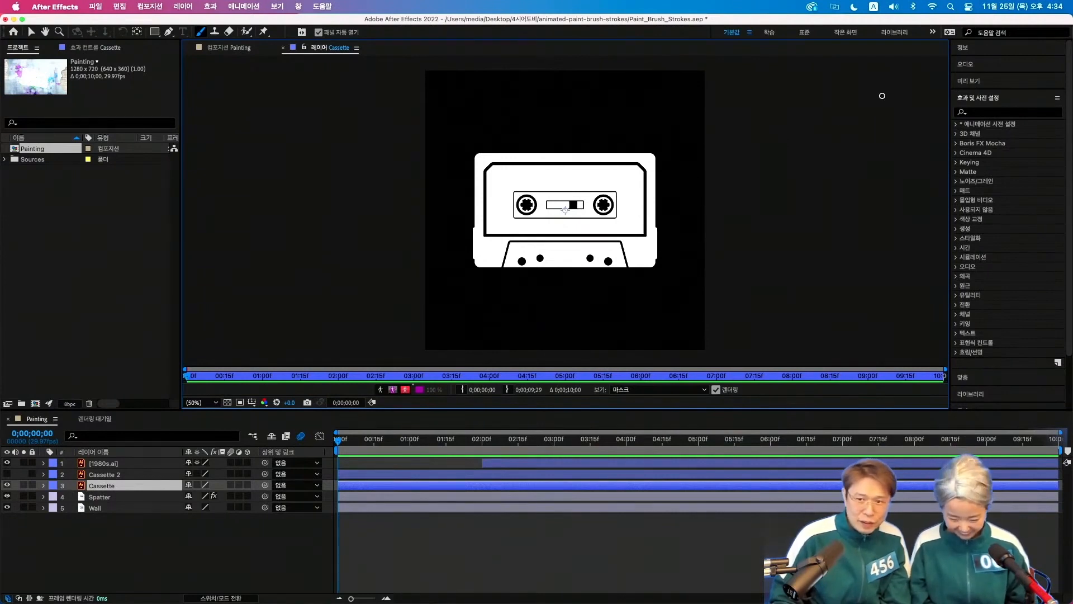
click(932, 33)
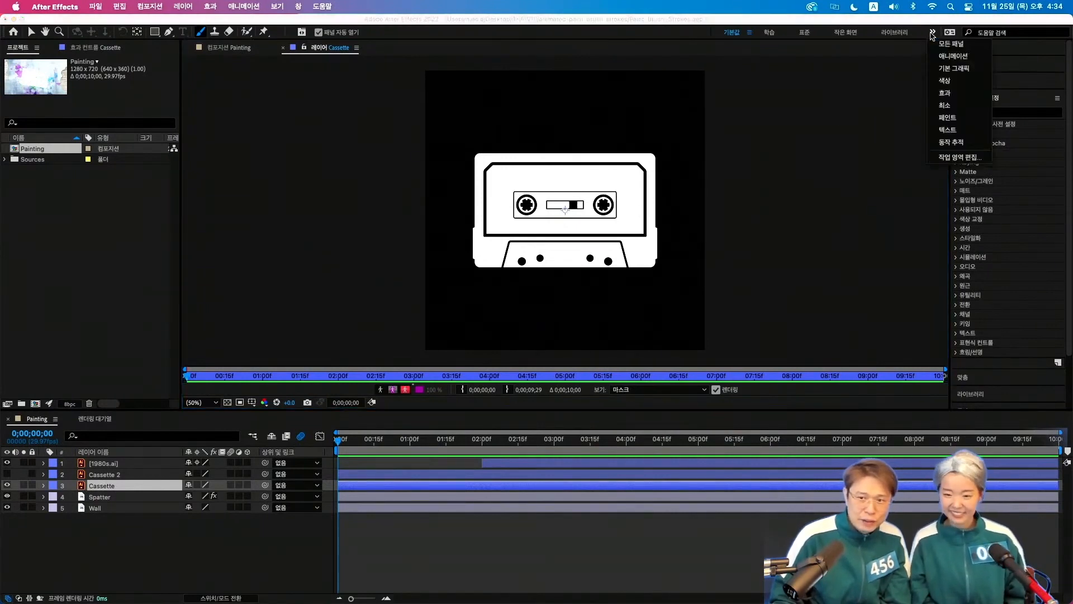
click(969, 120)
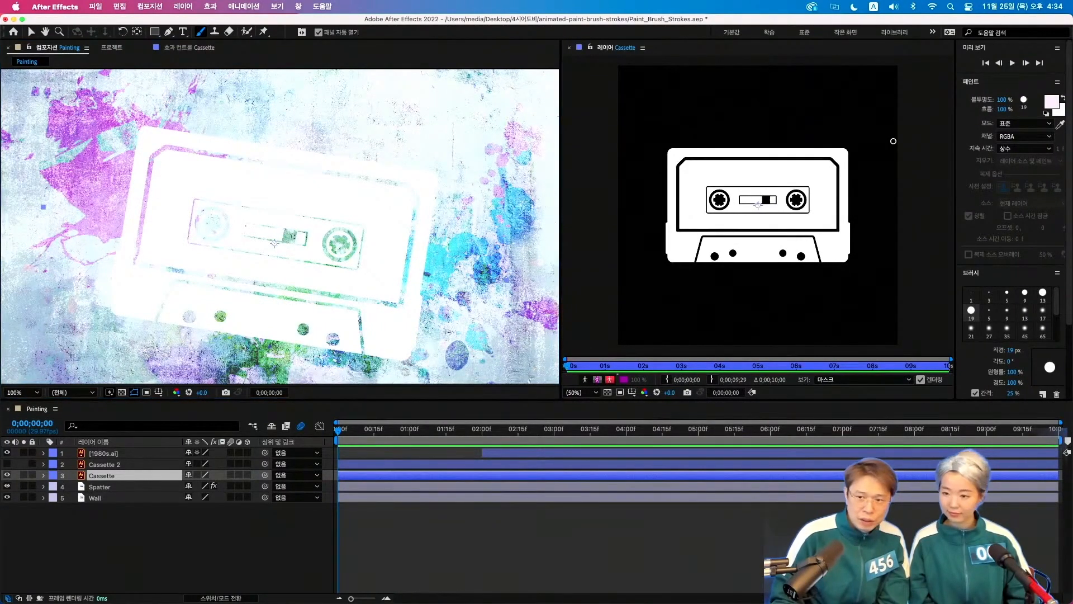
Set the paint duration to Write On (쓰기 대상) and the brush to 280 px diameter, 80% roundness and 51% hardness
click(1022, 149)
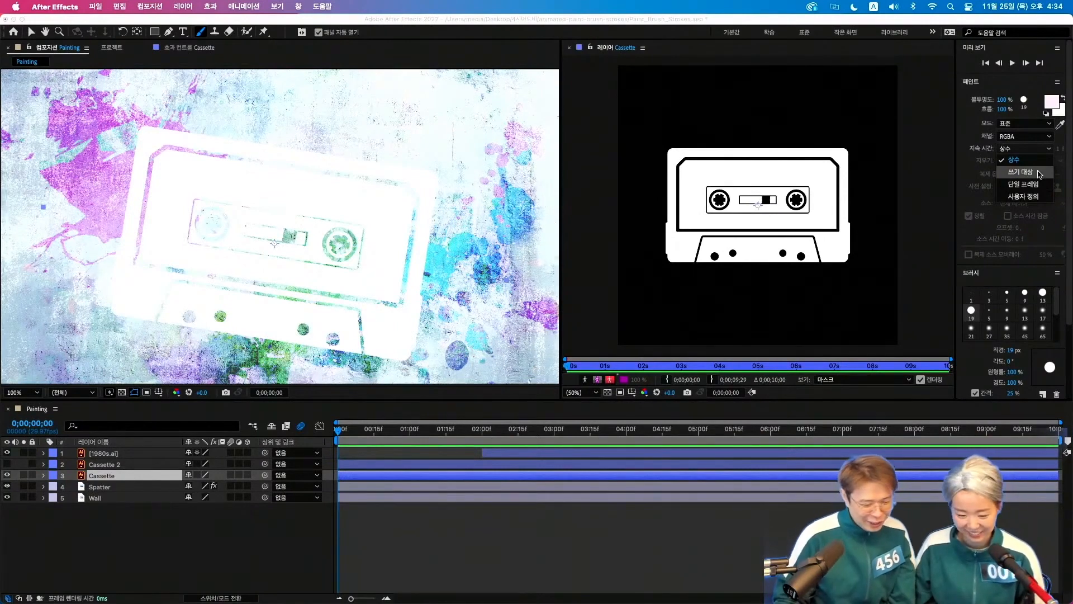
click(1038, 174)
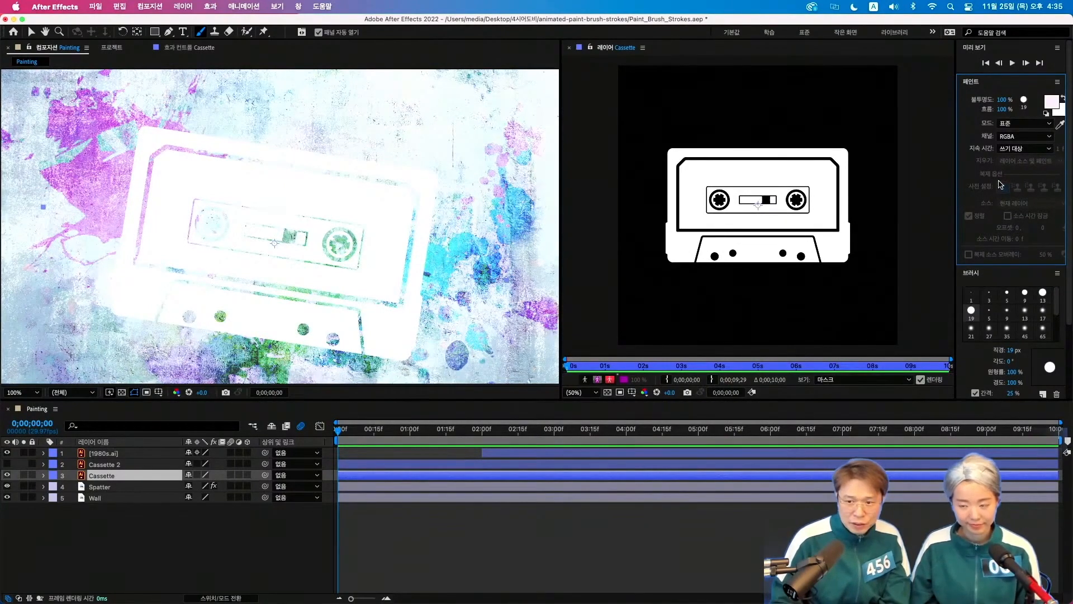
click(1009, 350)
text(28)
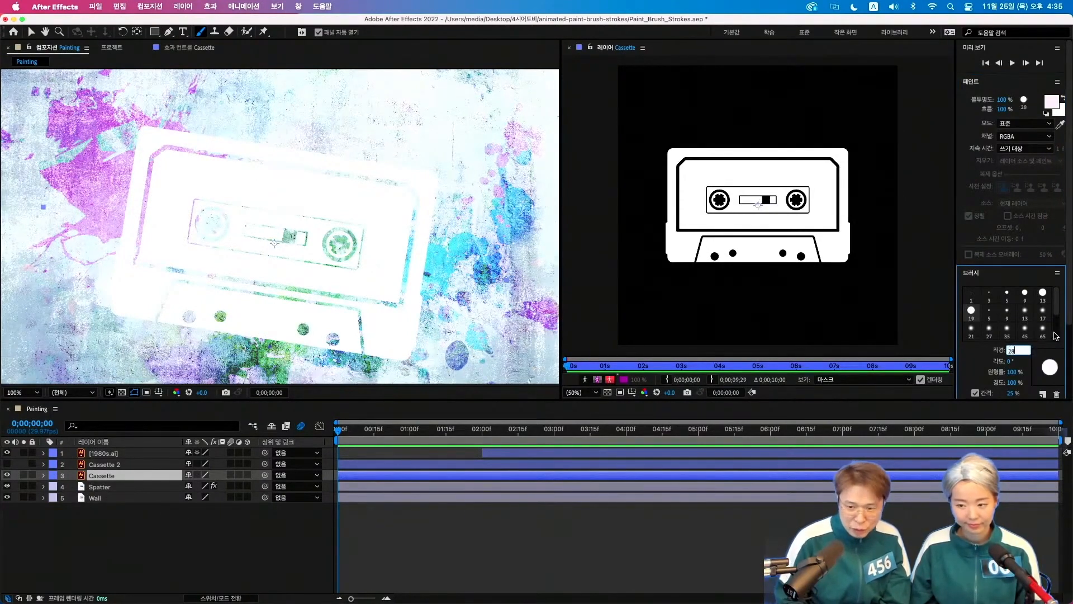
text(0)
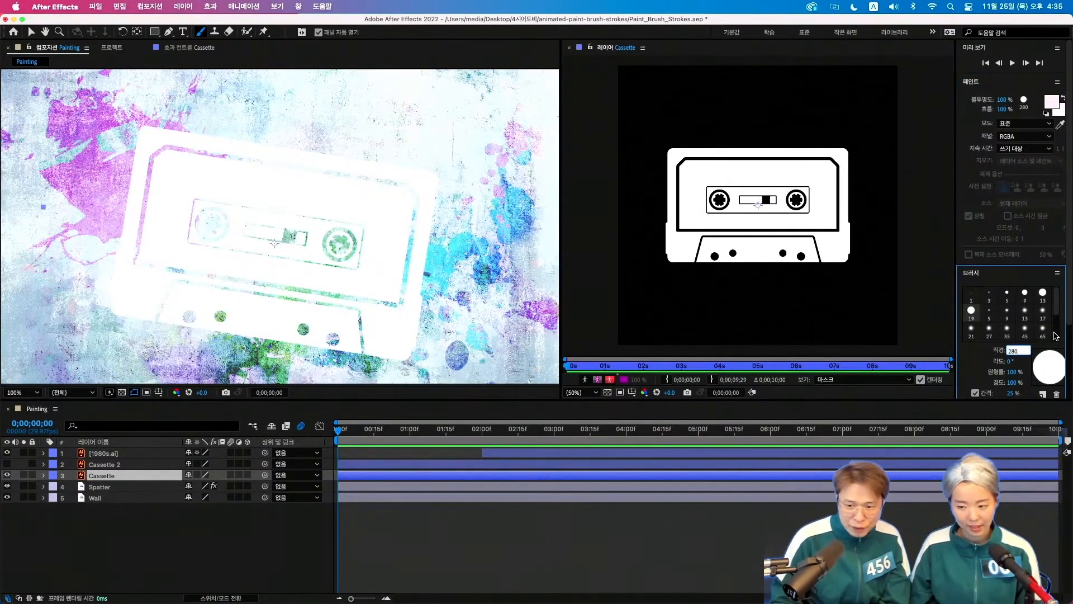
click(1010, 372)
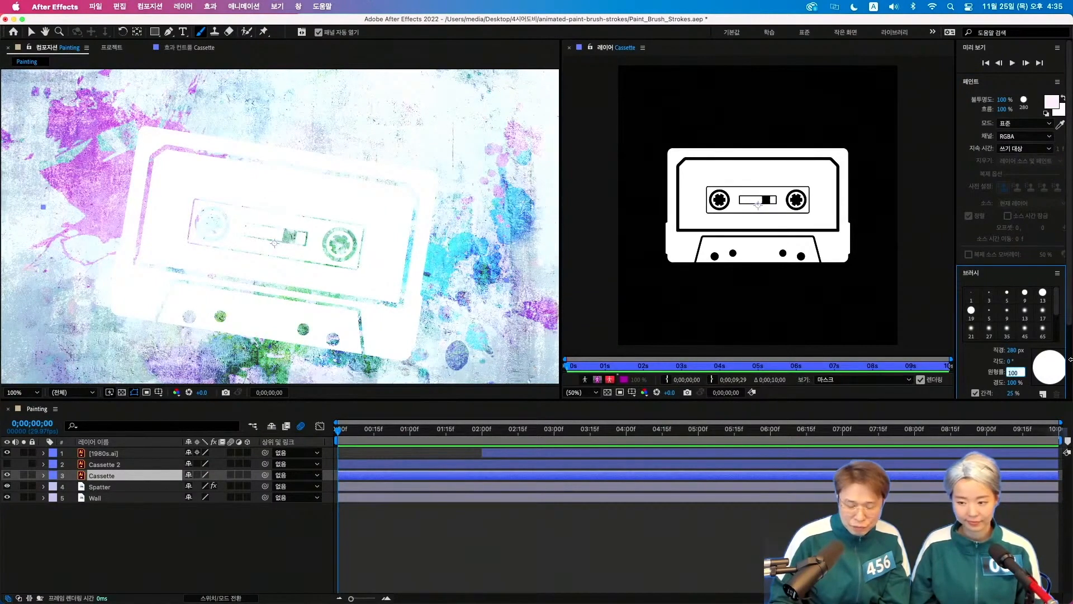
text(80)
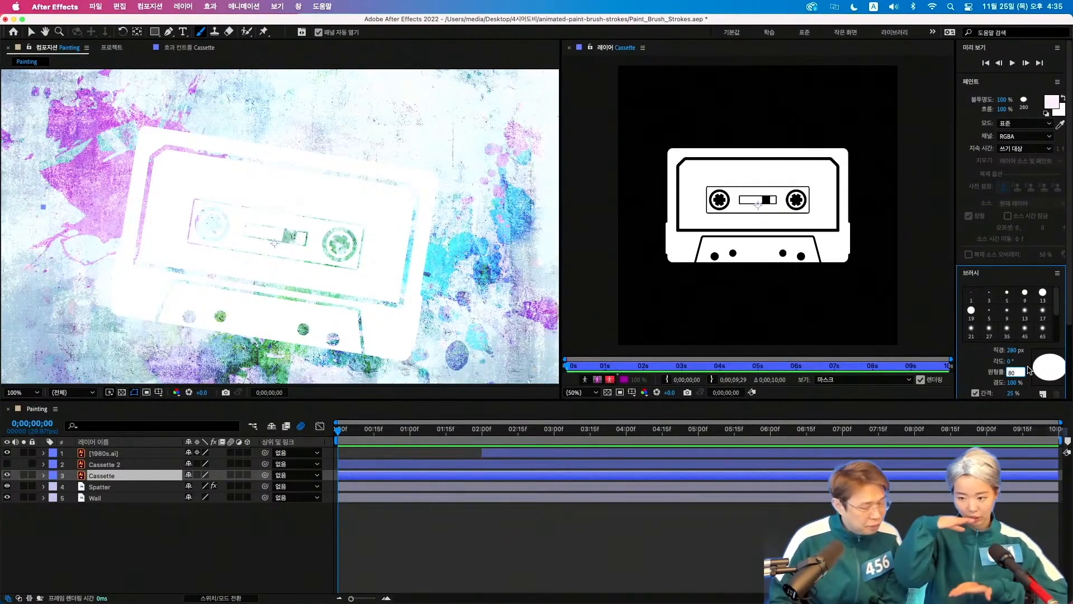
mouse_move(1011, 382)
mouse_down()
mouse_move(959, 381)
mouse_move(978, 381)
mouse_up()
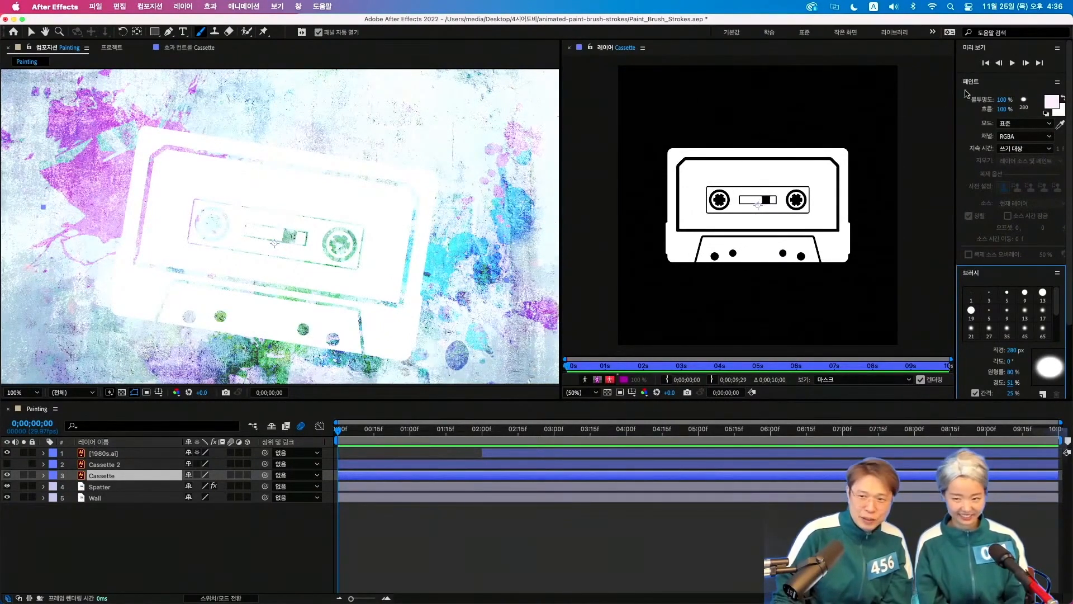
Change the paint foreground colour to a vivid magenta
click(1055, 102)
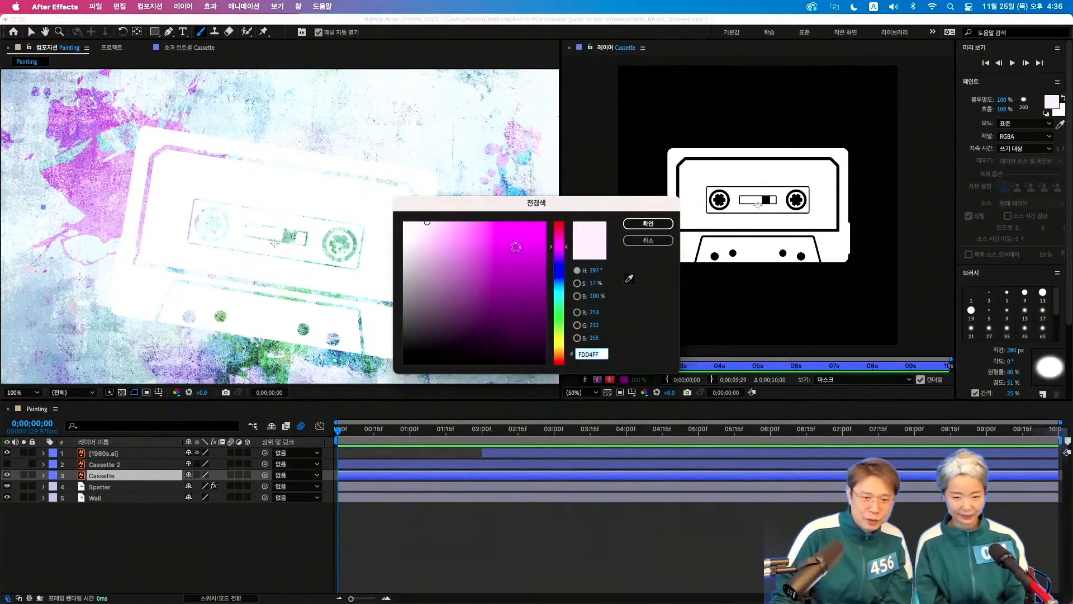
drag(480, 242, 478, 233)
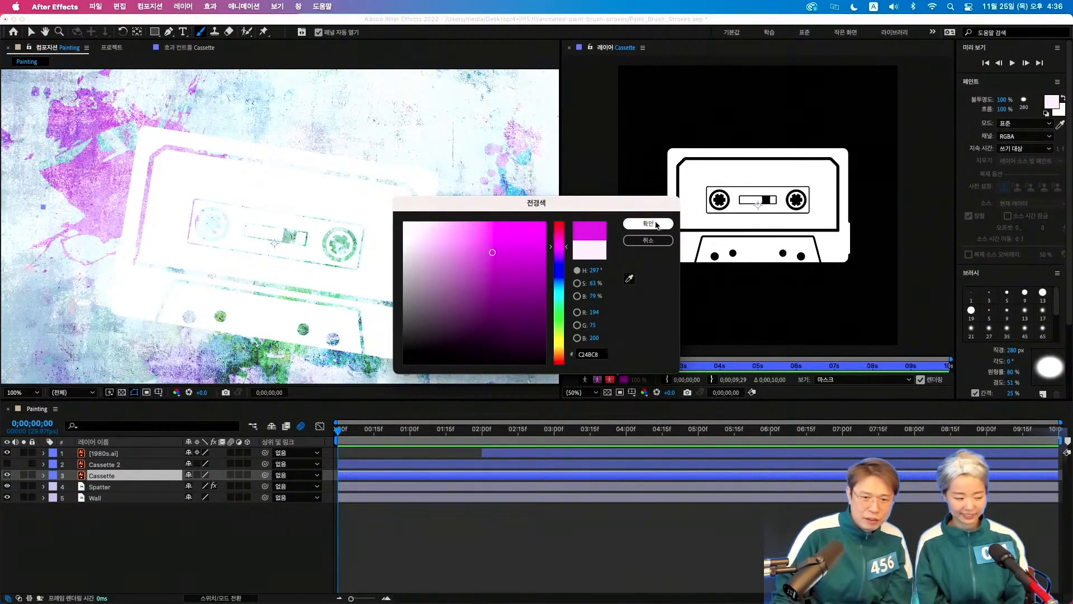
click(635, 226)
Undo a short test stroke and paint one continuous zigzag brush stroke covering the whole cassette in the Cassette layer
mouse_move(688, 126)
mouse_down()
mouse_move(639, 163)
mouse_move(719, 120)
mouse_move(664, 246)
mouse_move(768, 149)
mouse_up()
key(super+z)
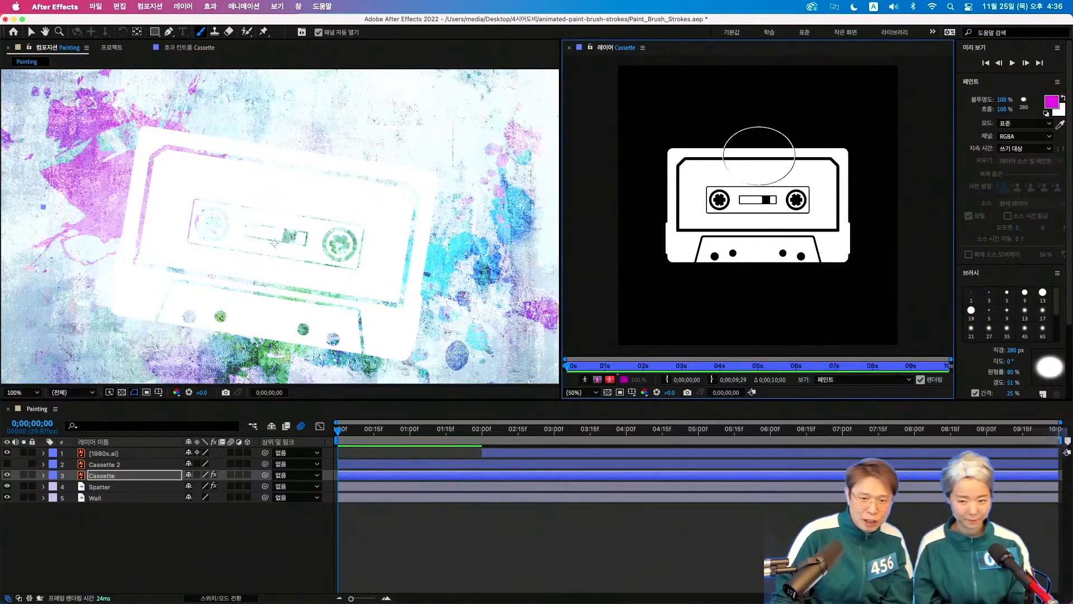
mouse_move(721, 118)
mouse_down()
mouse_move(679, 151)
mouse_move(664, 204)
mouse_move(710, 160)
mouse_move(766, 140)
mouse_move(673, 244)
mouse_move(725, 219)
mouse_move(772, 135)
mouse_move(807, 114)
mouse_move(803, 176)
mouse_move(738, 267)
mouse_move(842, 162)
mouse_move(808, 256)
mouse_move(837, 253)
mouse_up()
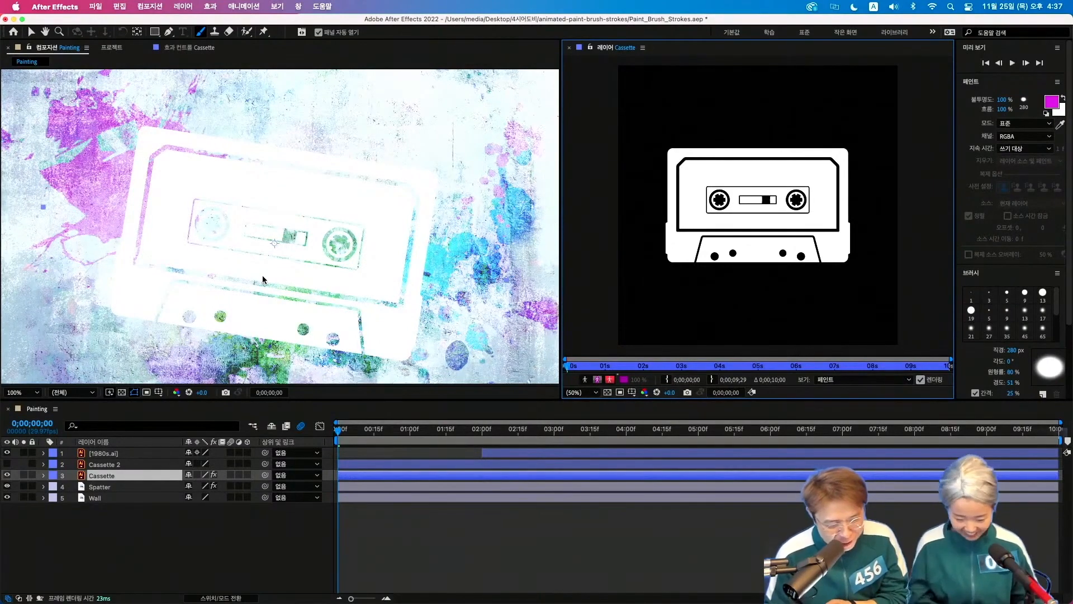
Reveal the Cassette layer's keyframes and move the brush stroke's last End keyframe to just before the 1-second mark
key(u)
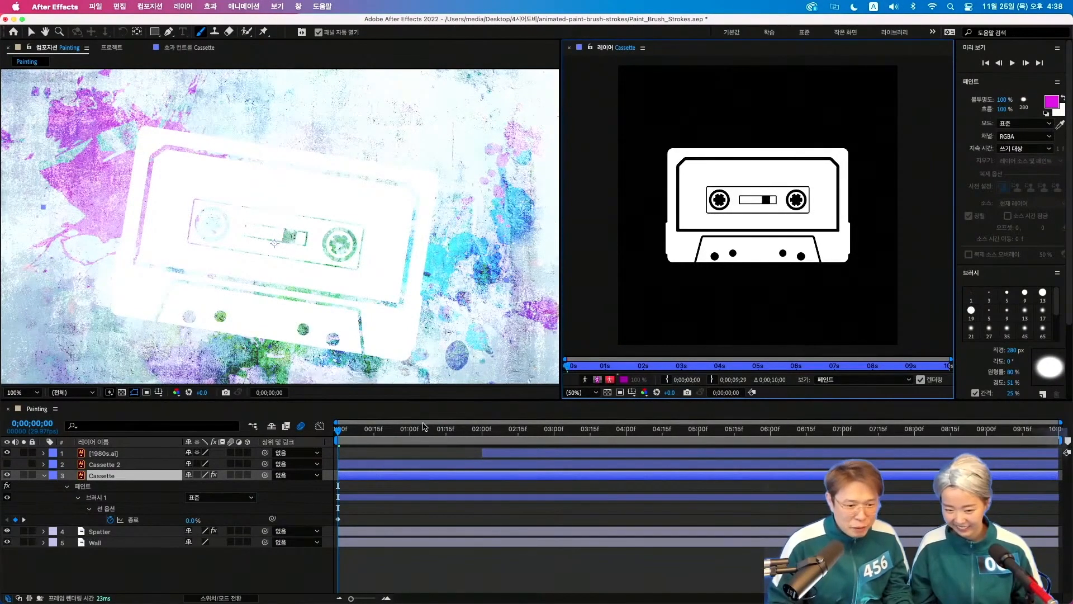
key(space)
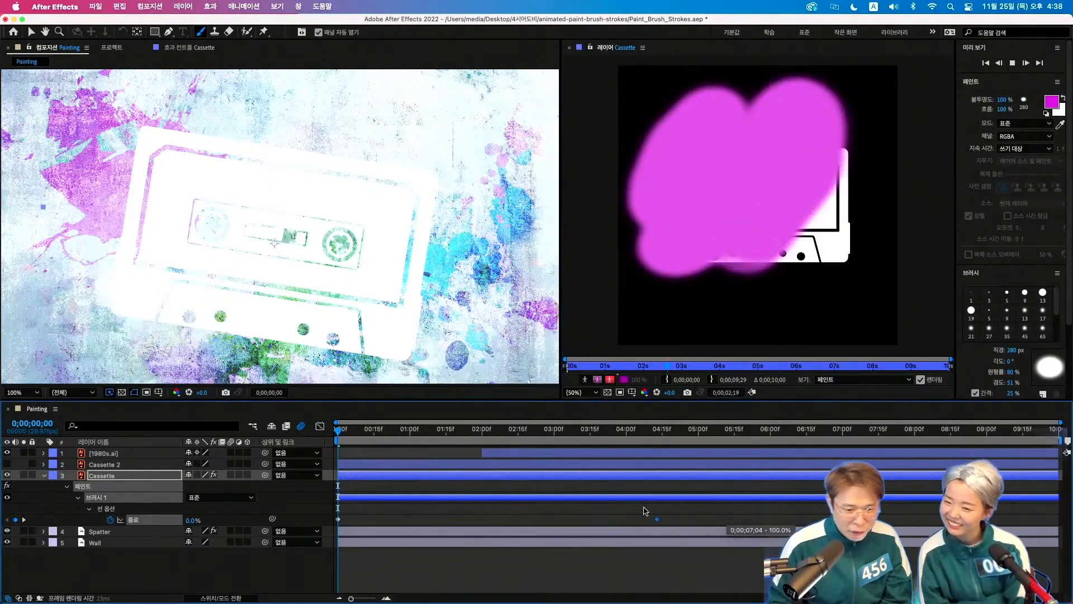
drag(447, 516, 402, 515)
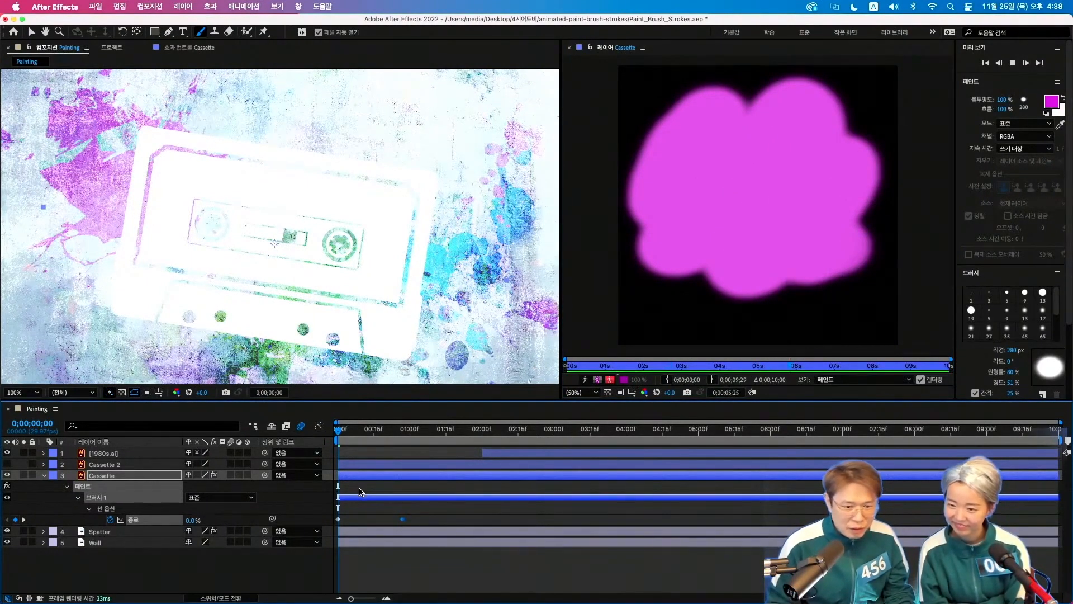
Preview the write-on brush stroke animation in the Painting composition from the first frame
key(space)
drag(352, 426, 338, 427)
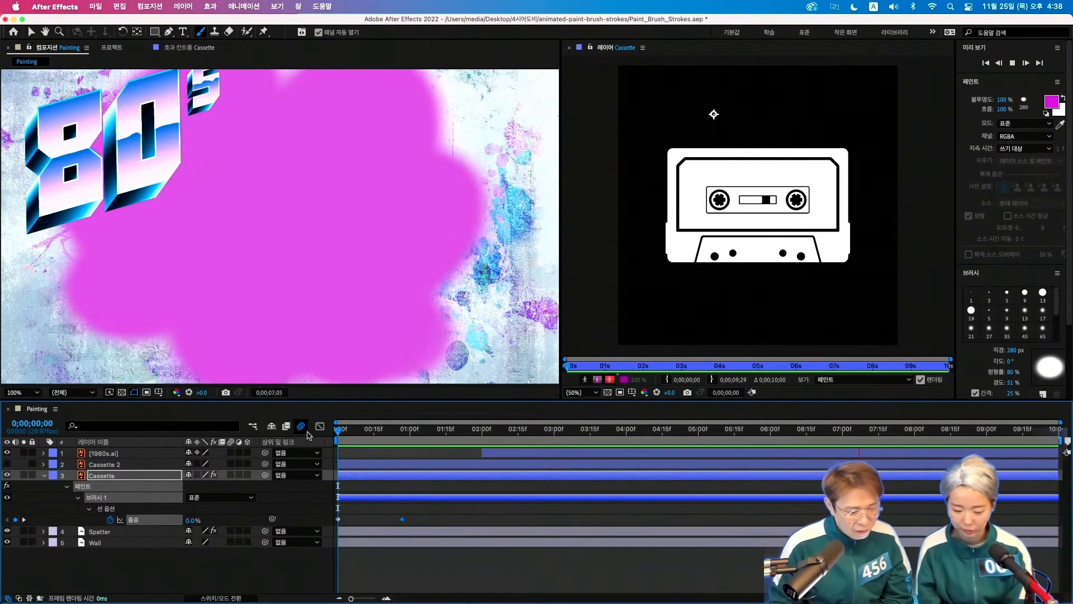
drag(340, 432, 330, 436)
key(space)
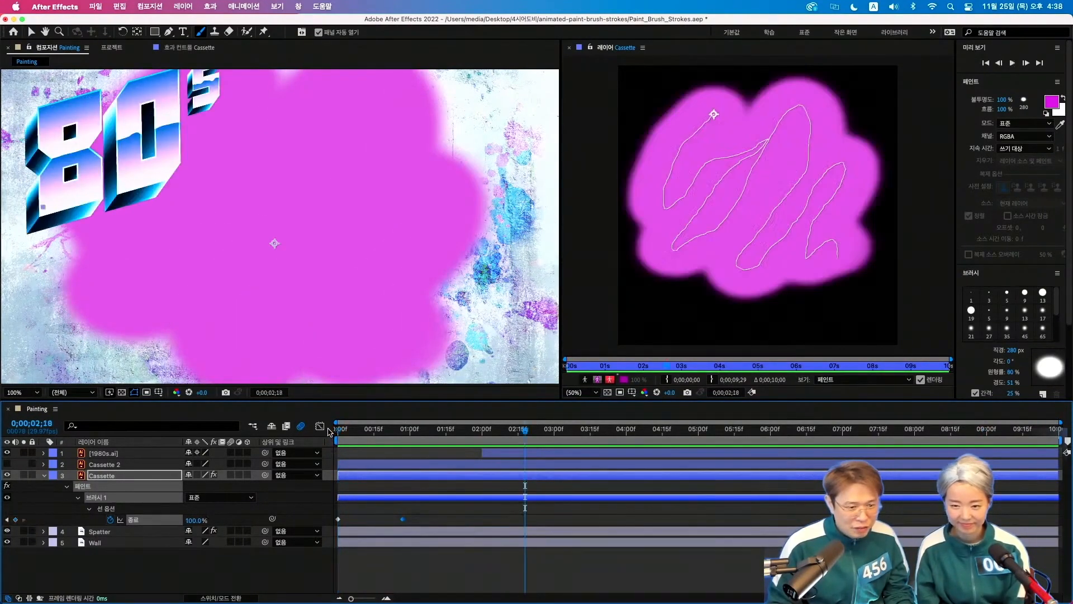
click(339, 430)
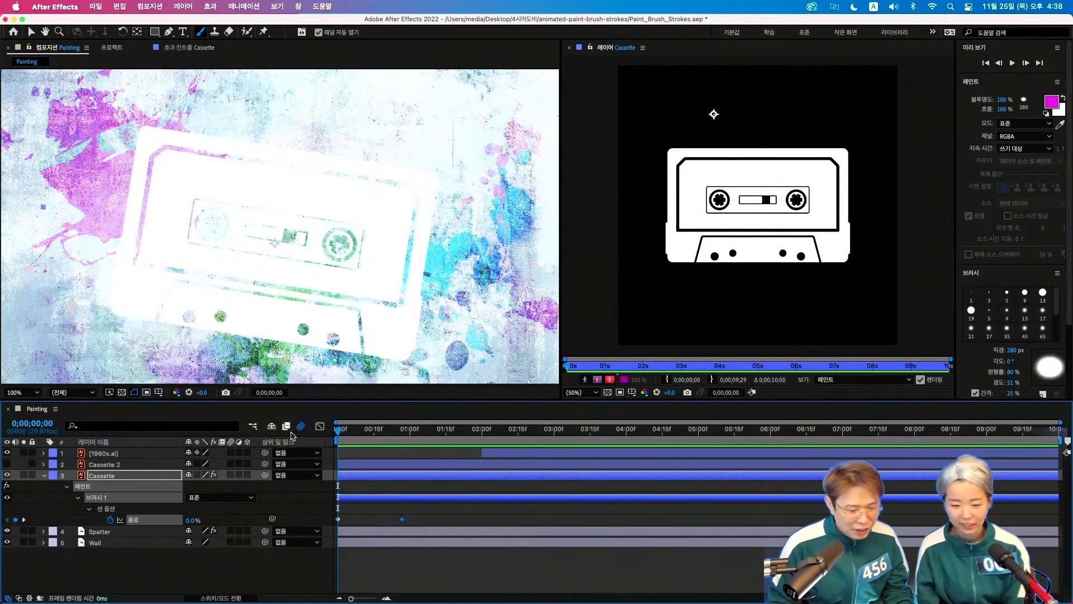
key(space)
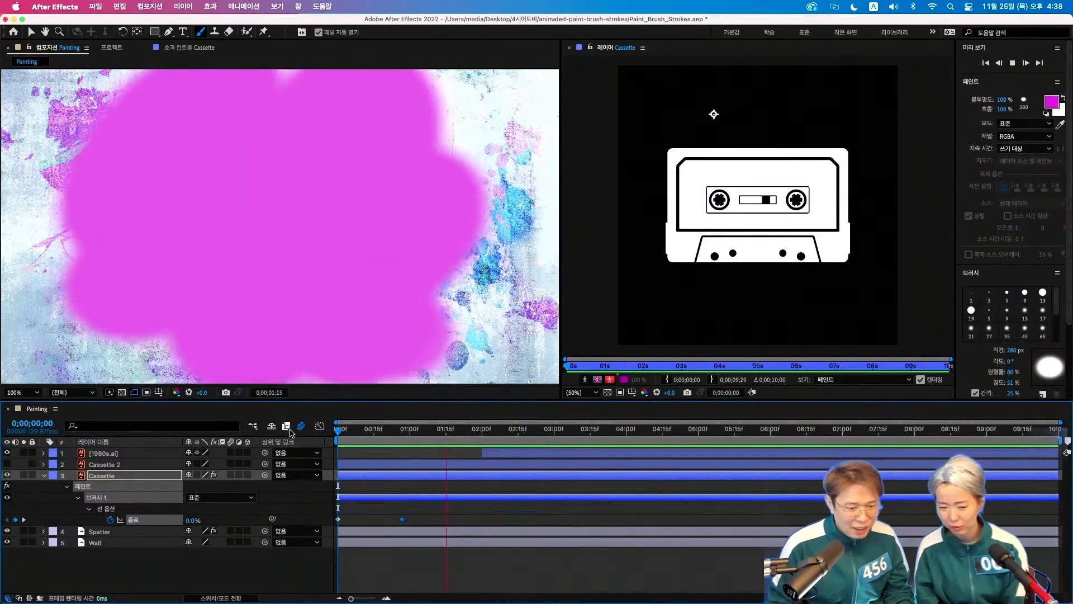
key(space)
key(Home)
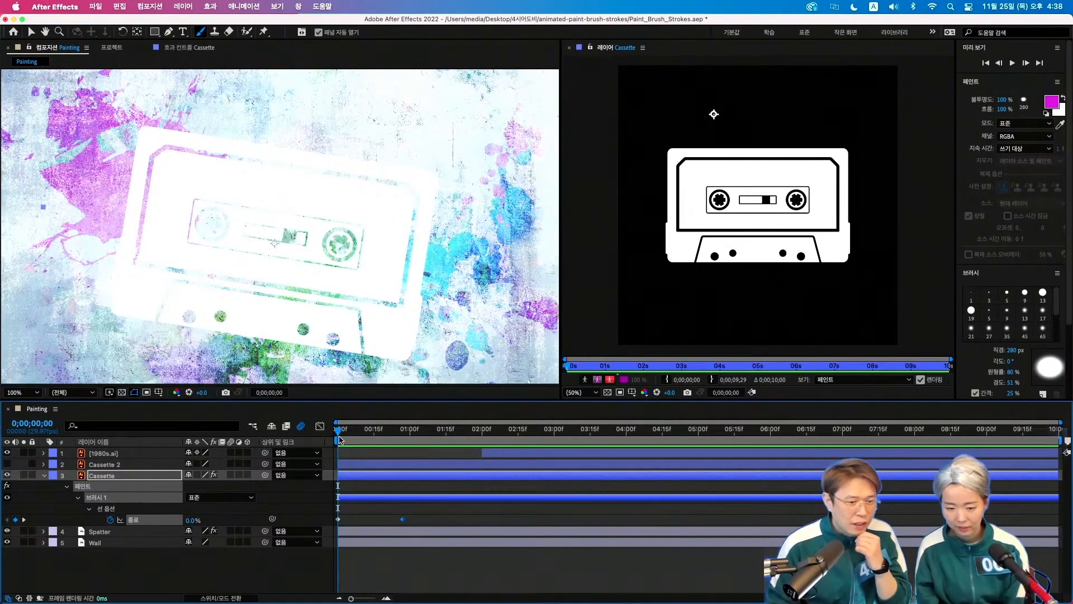
At 0;00;01;04, turn on Paint on Transparent (투명 위에 페인트) in the Cassette layer's Paint effect
drag(339, 431, 424, 429)
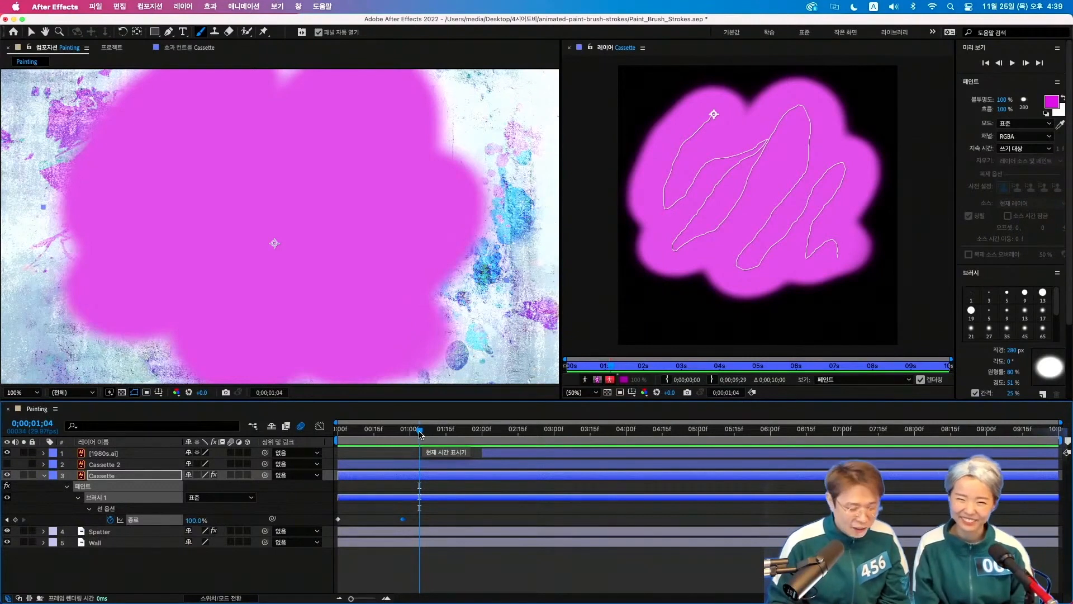
click(101, 478)
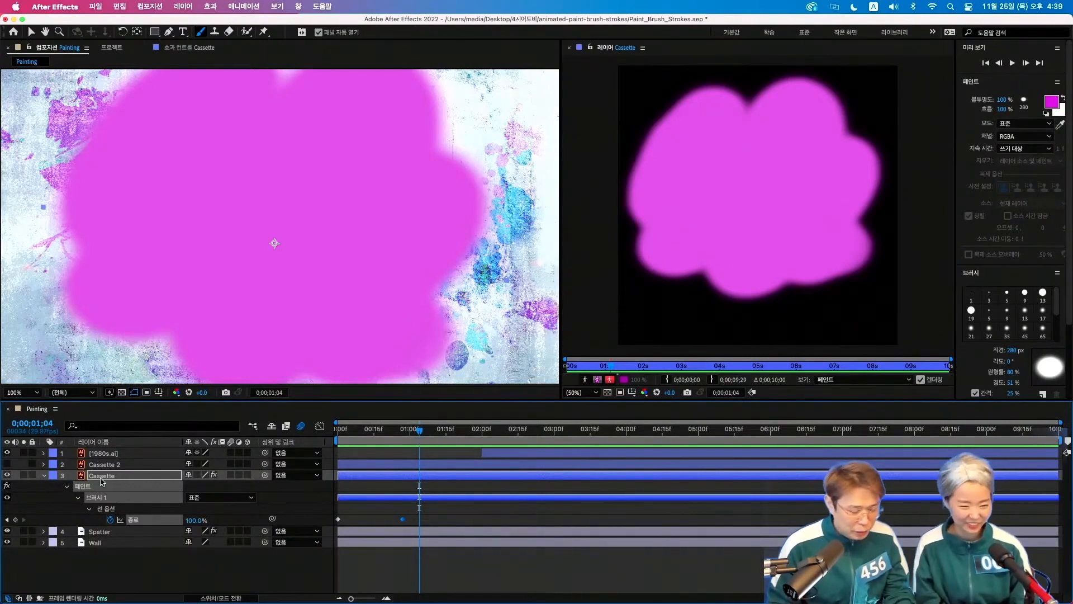
click(101, 479)
key(u)
key(u)
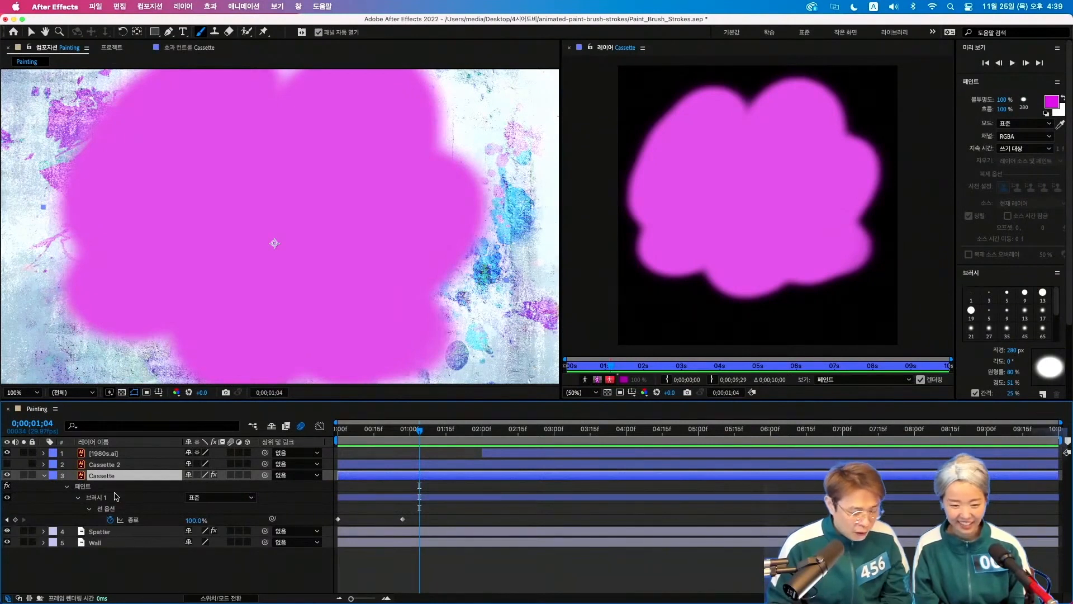
click(45, 476)
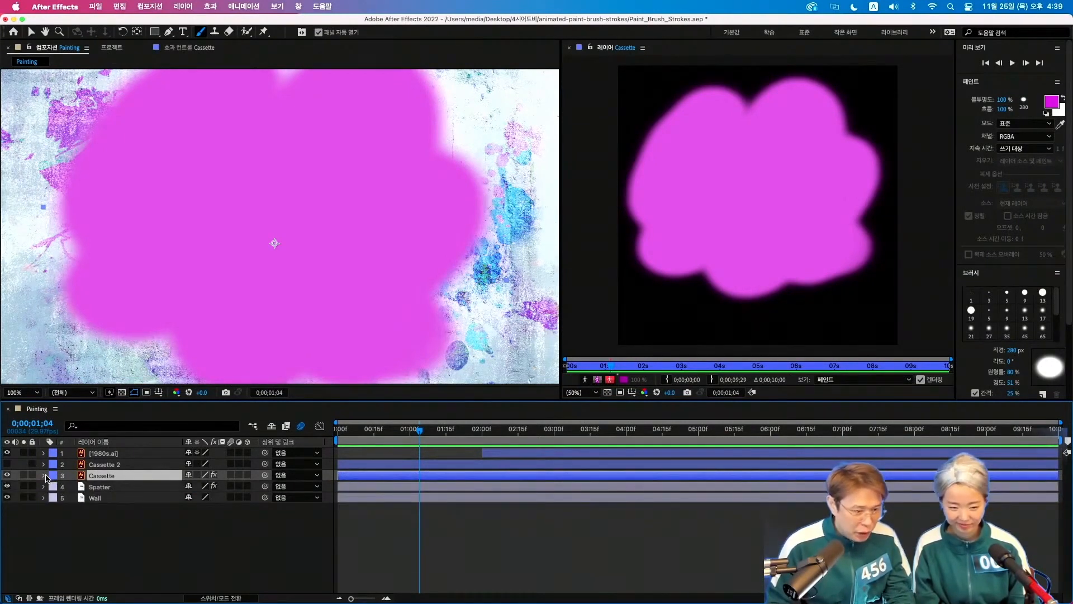
click(44, 475)
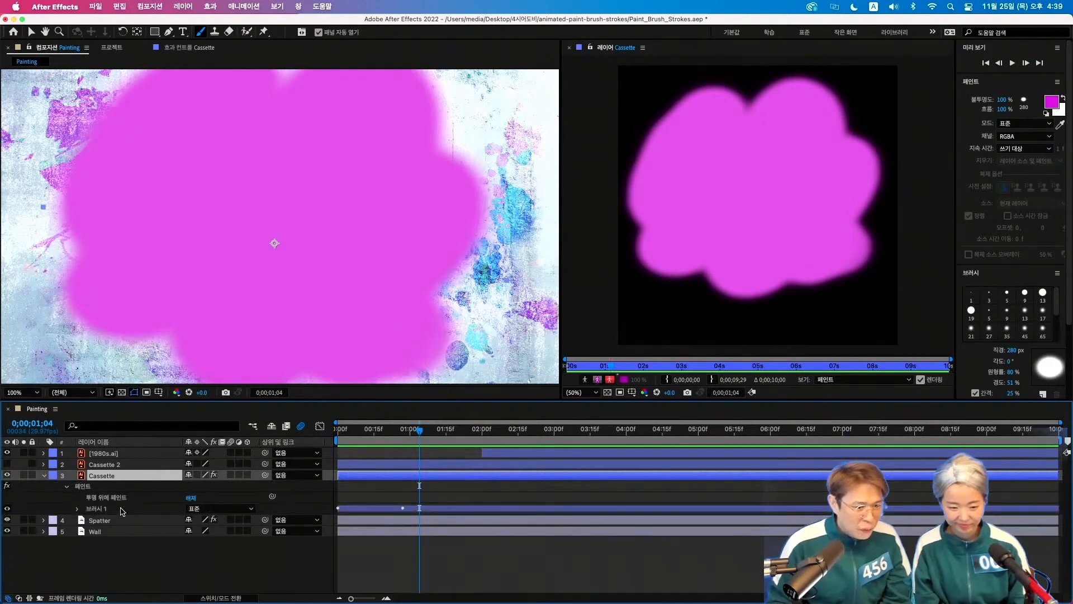
click(190, 498)
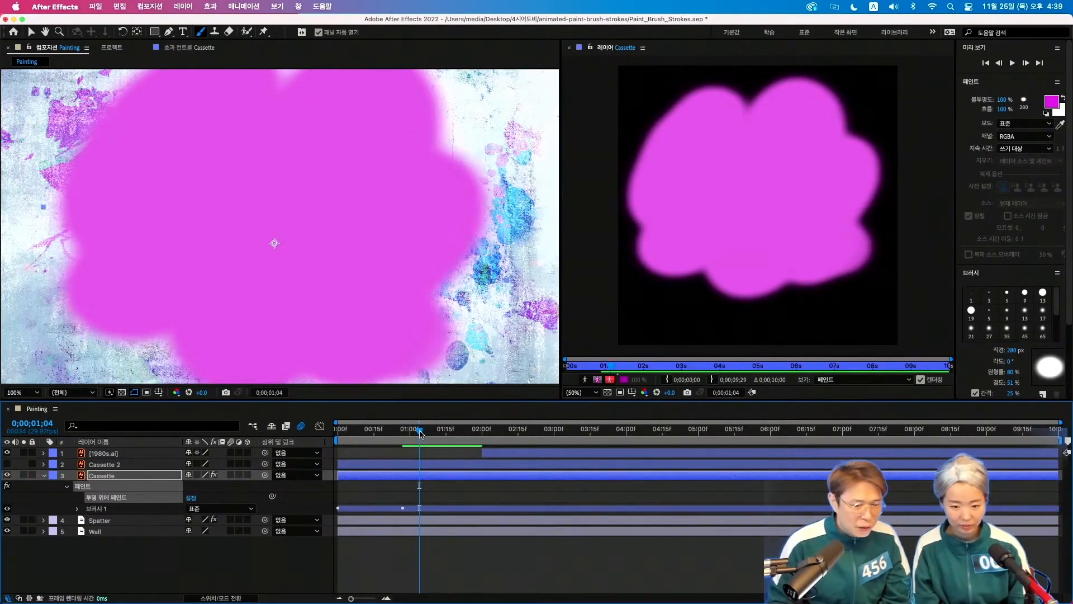
Set the Cassette layer's track matte to Alpha Matte (알파 매트) "Cassette 2" and check the stroke from the first frame
drag(419, 432, 323, 441)
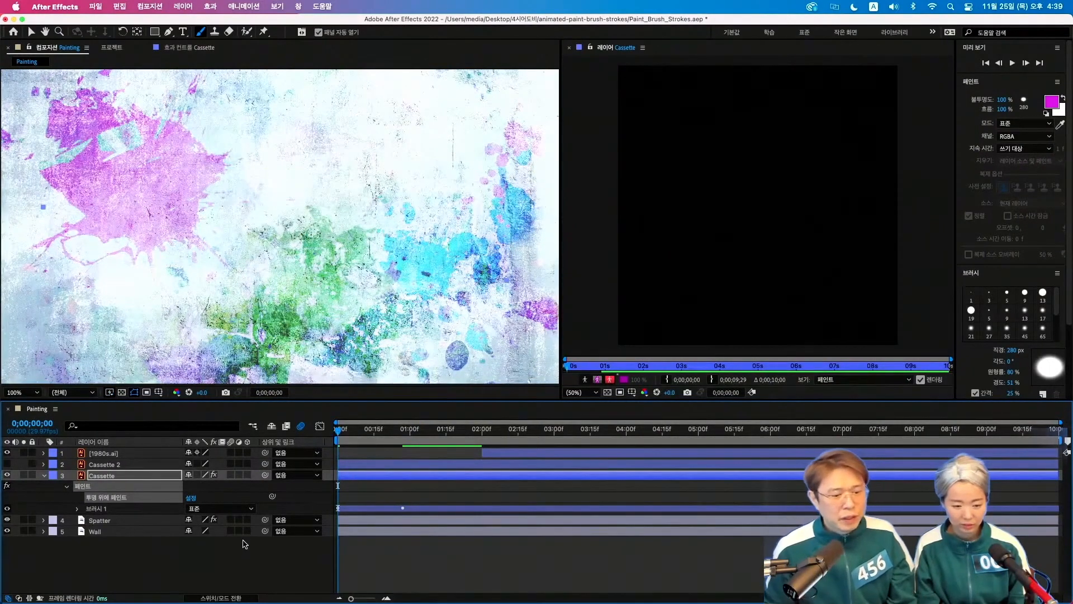
click(226, 598)
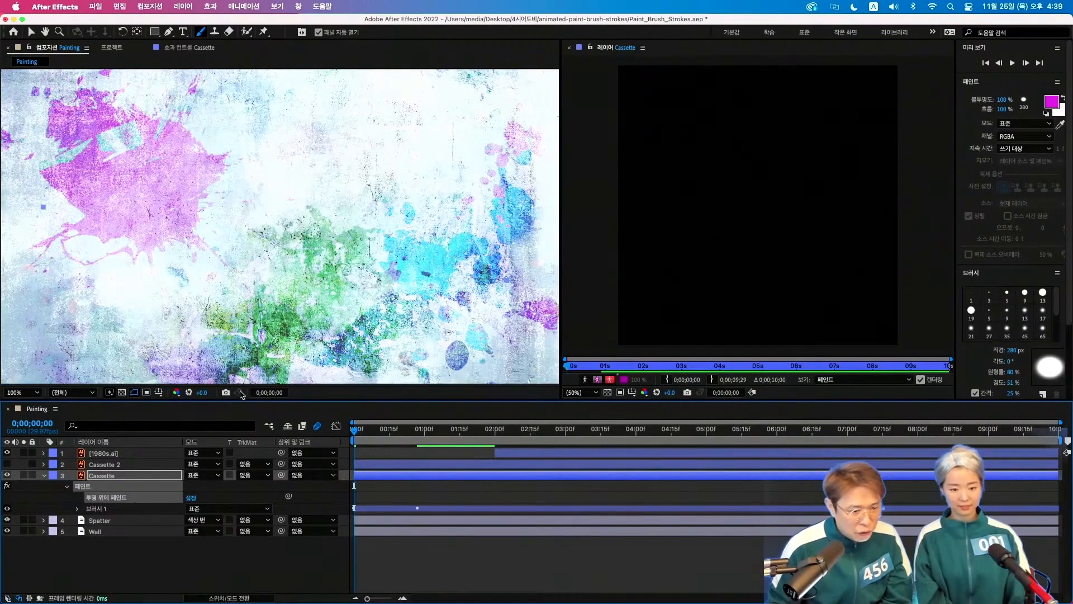
click(255, 475)
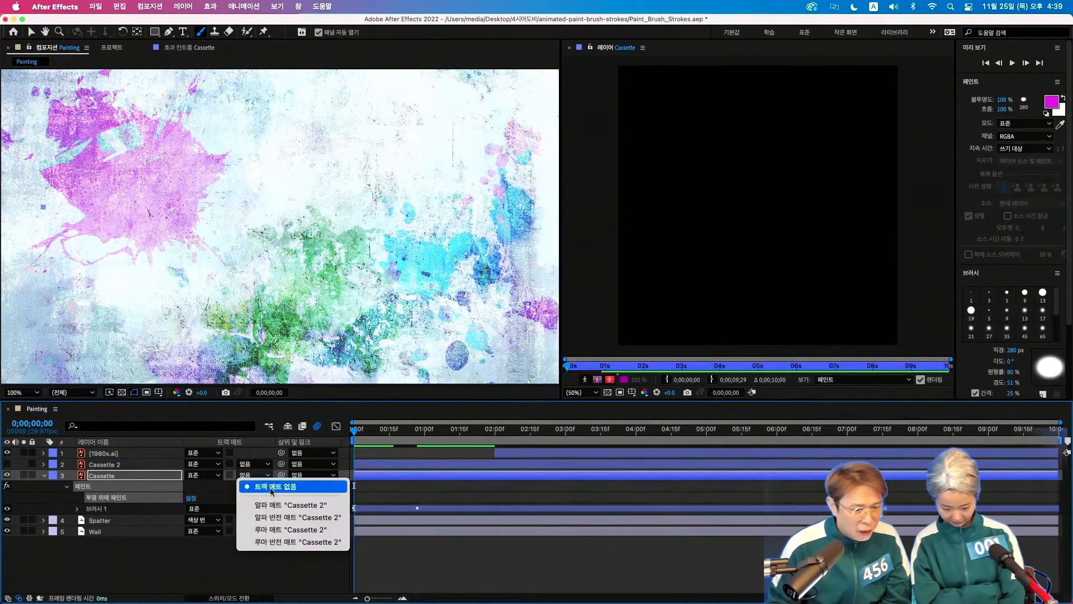
click(311, 504)
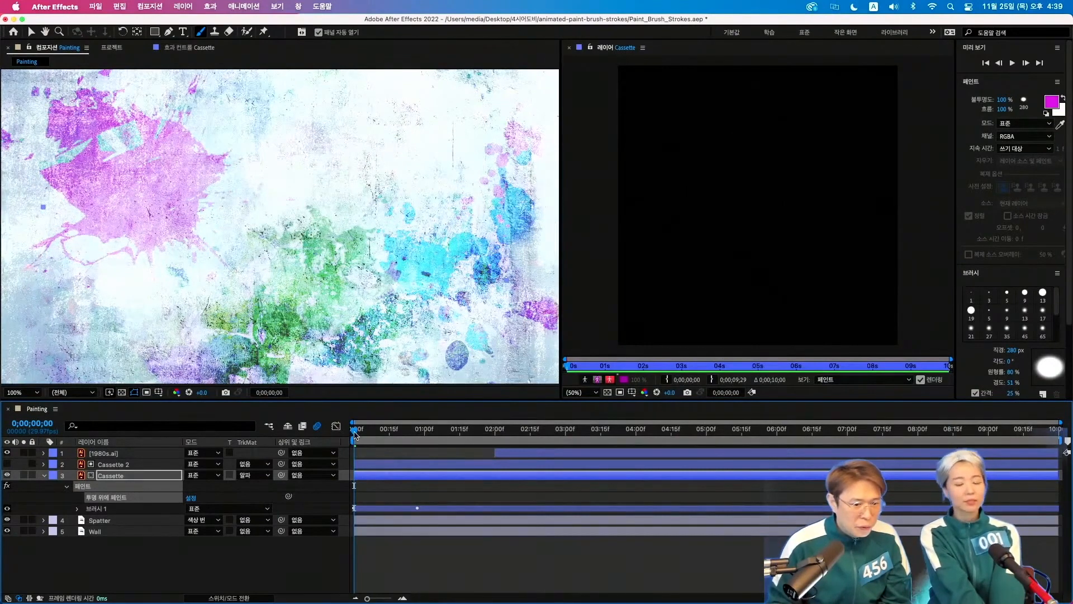
mouse_move(354, 436)
mouse_down()
mouse_move(447, 419)
mouse_move(352, 430)
mouse_up()
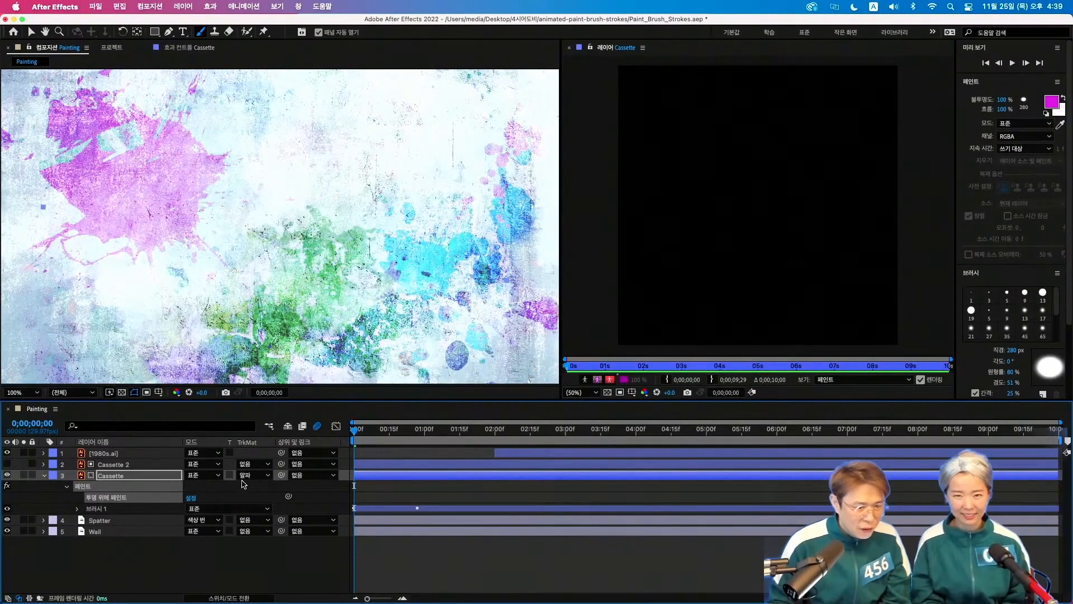
At 0;00;00;27, set the Cassette layer's blending mode to Linear Light (선형 라이트) and preview from the first frame
drag(360, 432, 420, 431)
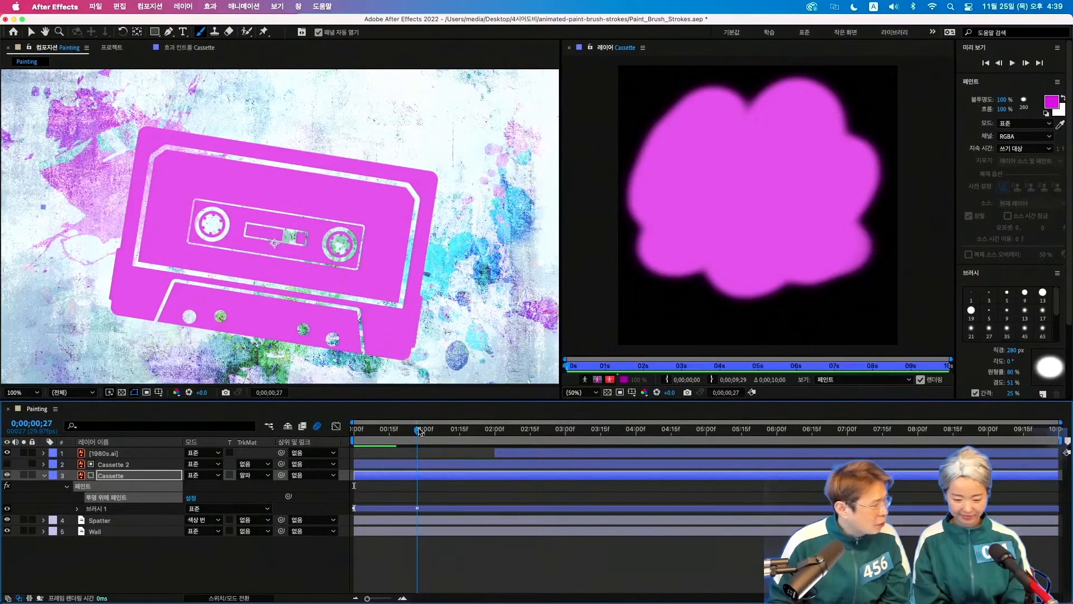
click(214, 475)
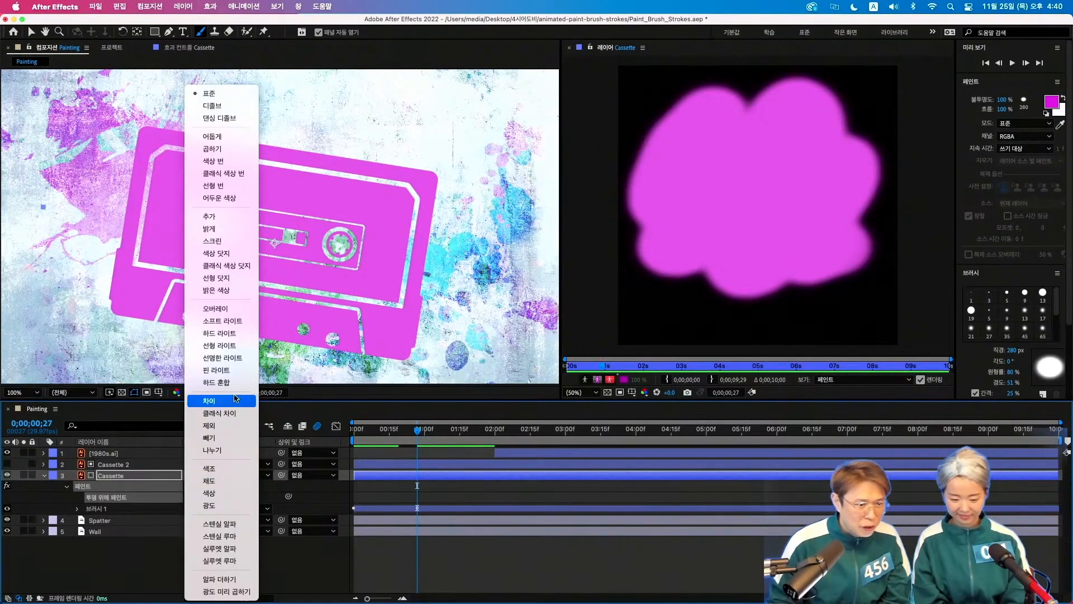
click(238, 345)
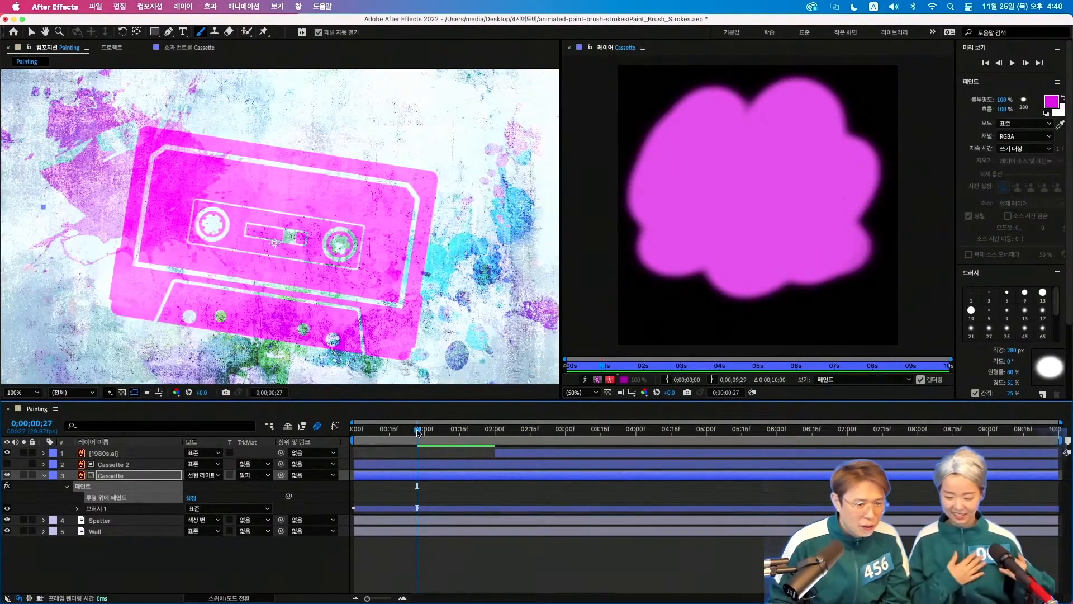
drag(417, 429, 345, 440)
Try the Overlay (오버레이) blending mode on the Cassette layer and restore Linear Light (선형 라이트)
click(215, 475)
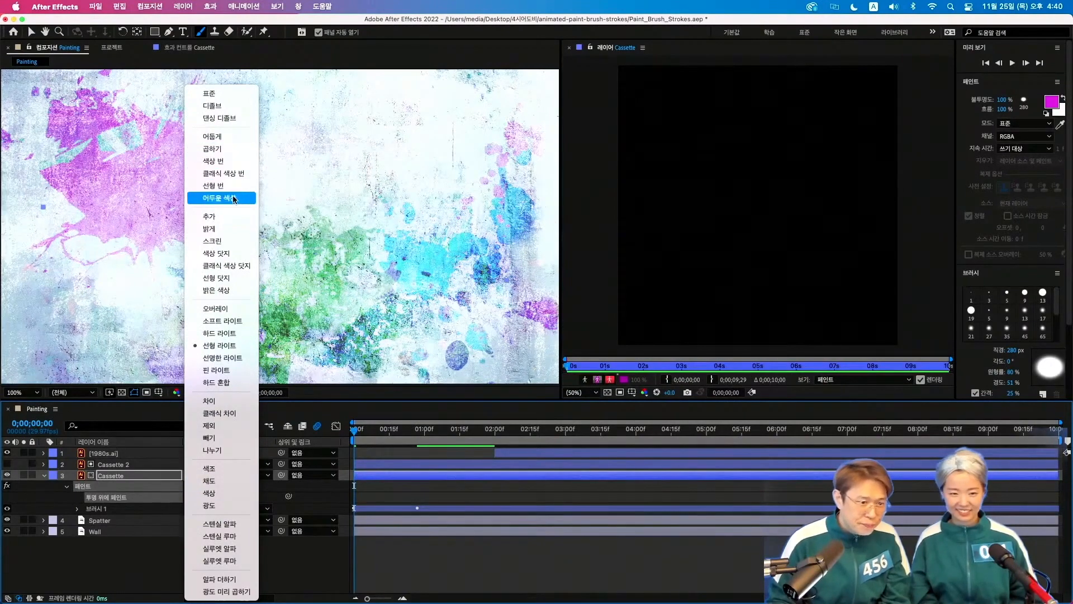
click(216, 307)
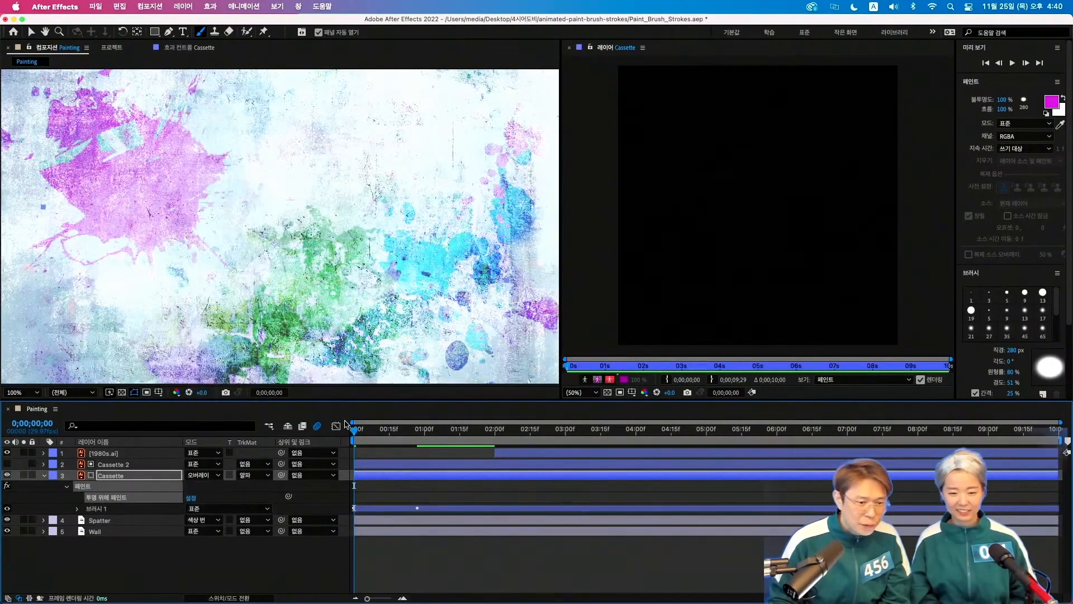
mouse_move(355, 431)
mouse_down()
mouse_move(413, 430)
mouse_move(307, 434)
mouse_up()
click(218, 476)
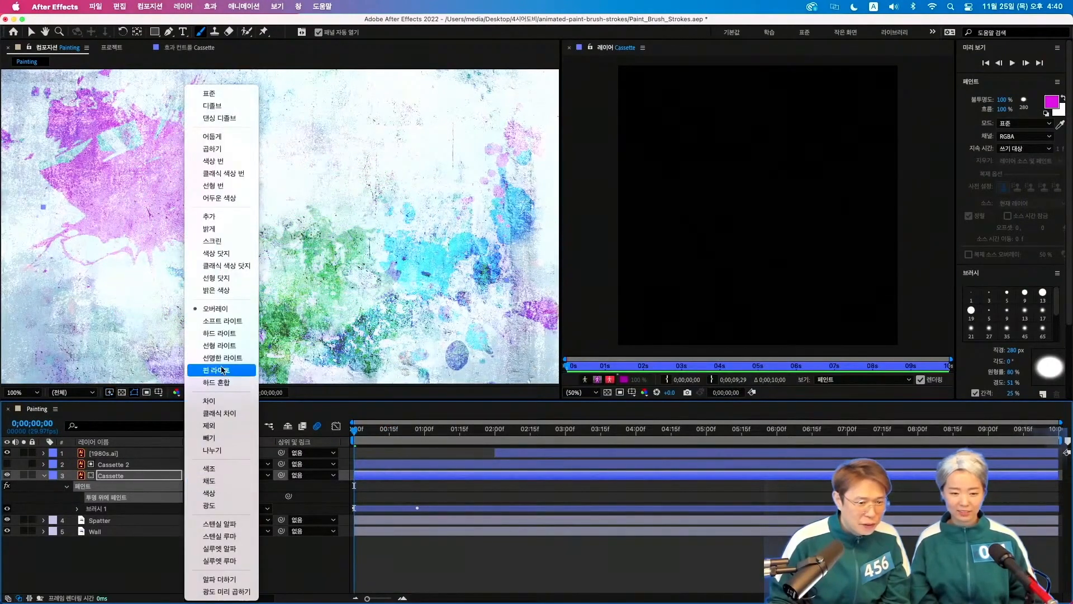
click(229, 346)
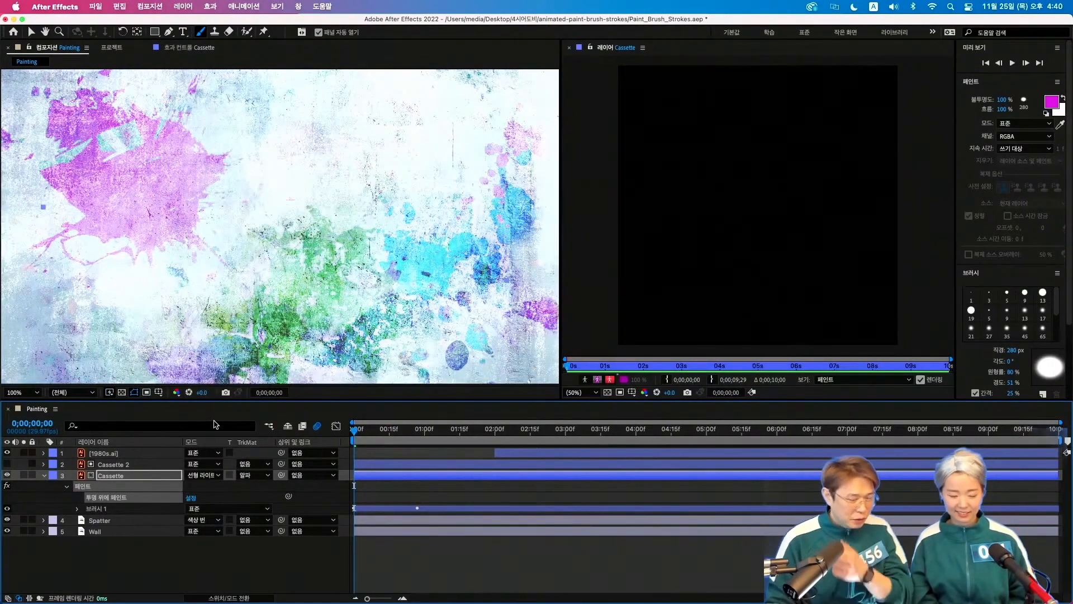
drag(354, 434, 424, 430)
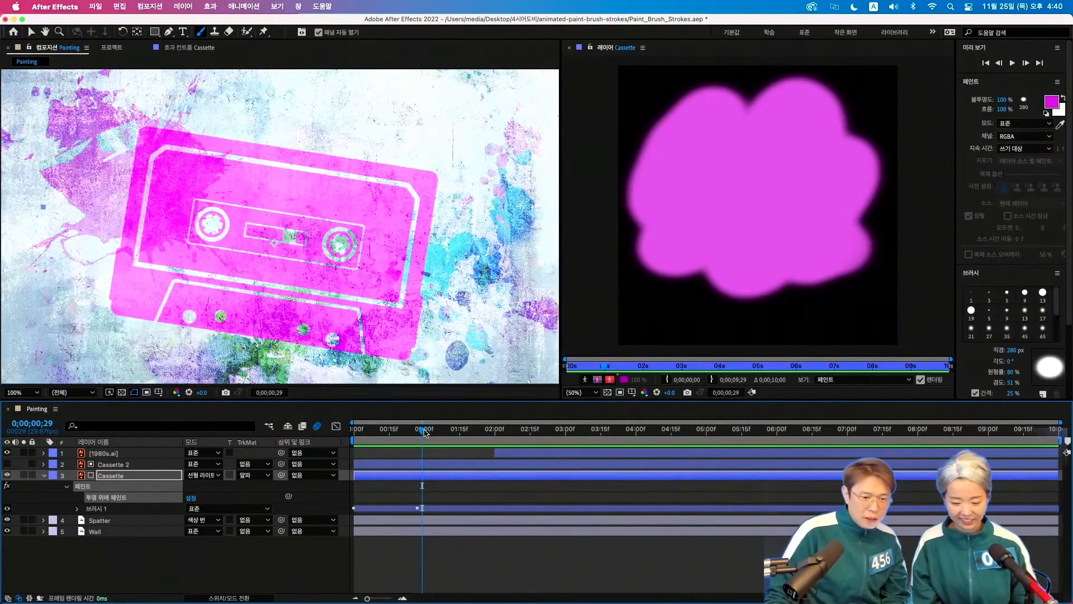
mouse_move(425, 432)
mouse_down()
mouse_move(503, 431)
mouse_move(445, 430)
mouse_up()
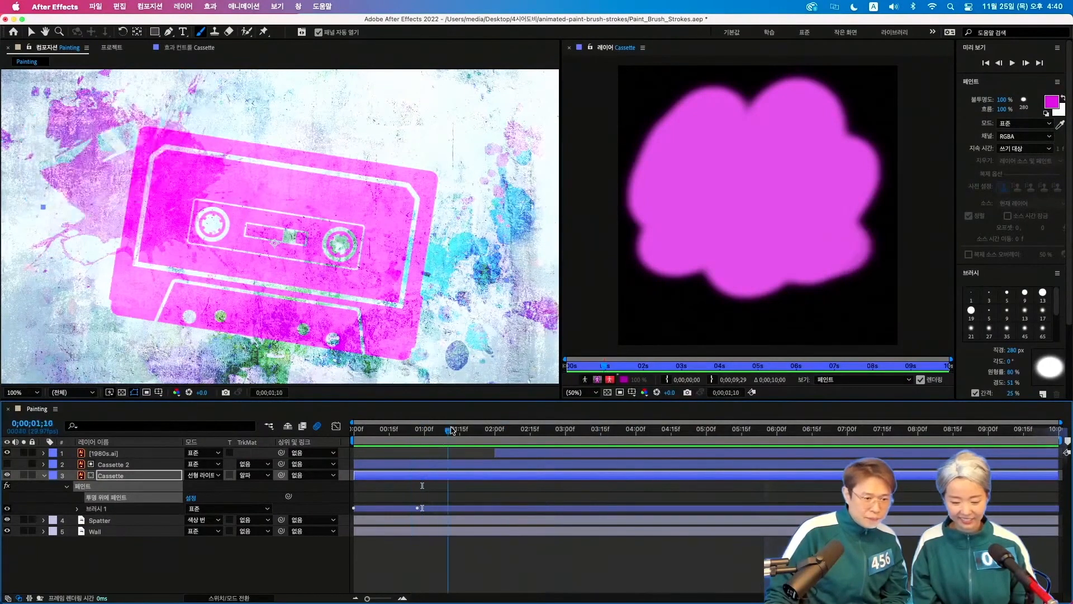
Try Hard Mix (하드 혼합) on the Cassette layer and return its blending mode to Linear Light (선형 라이트)
click(211, 476)
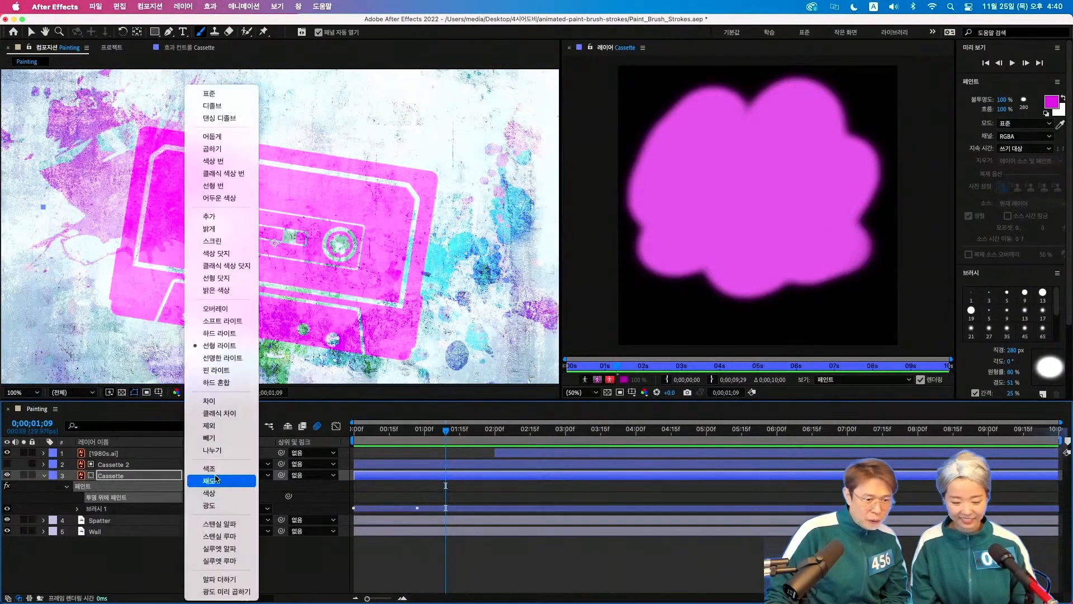
click(219, 384)
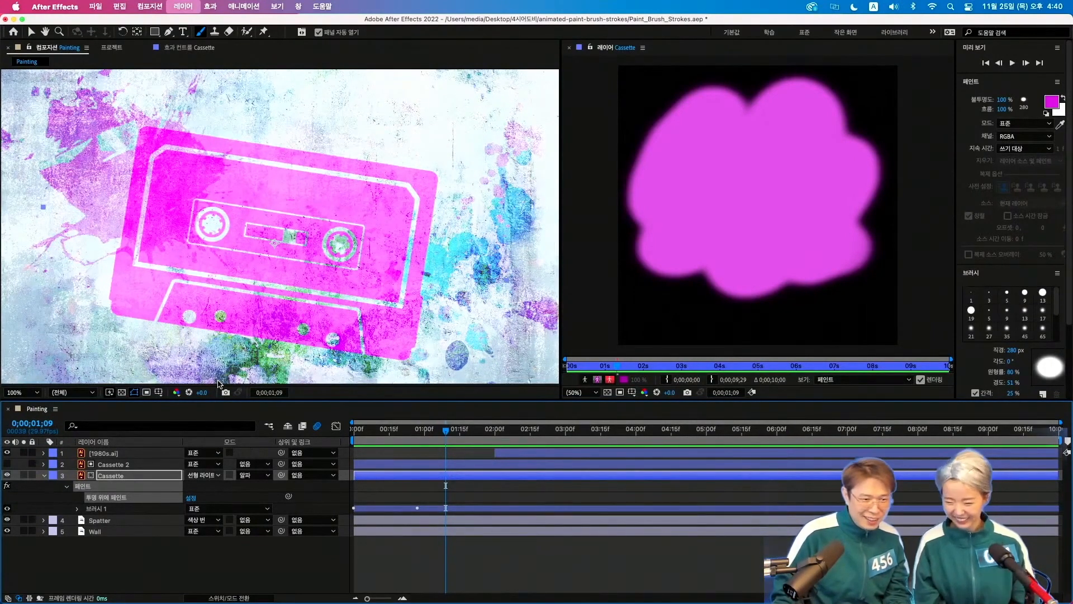
key(shift+equal)
key(shift+equal)
key(shift+equal)
key(Home)
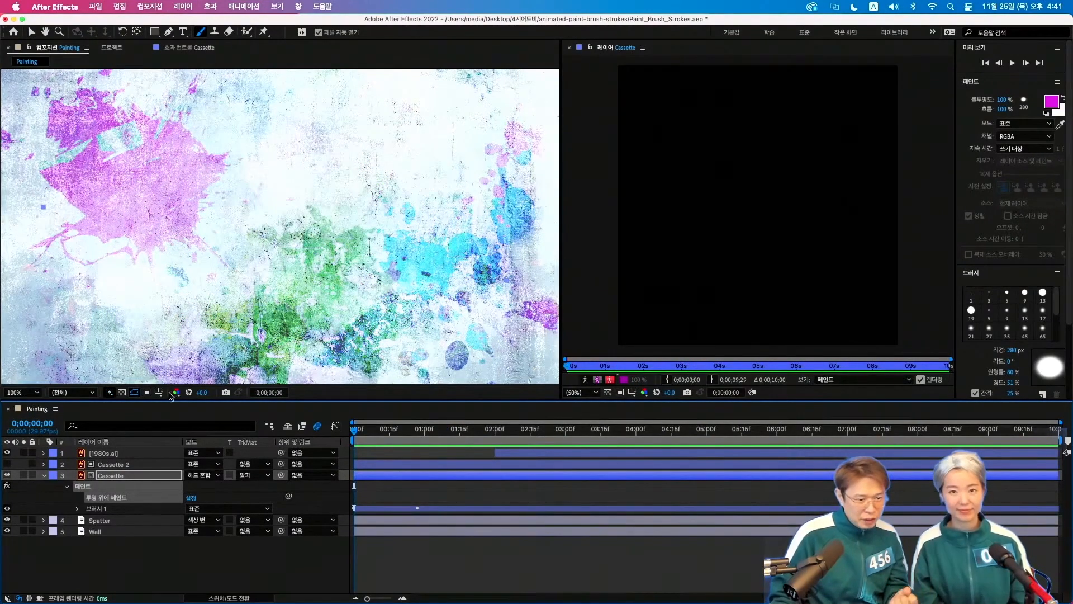
click(218, 476)
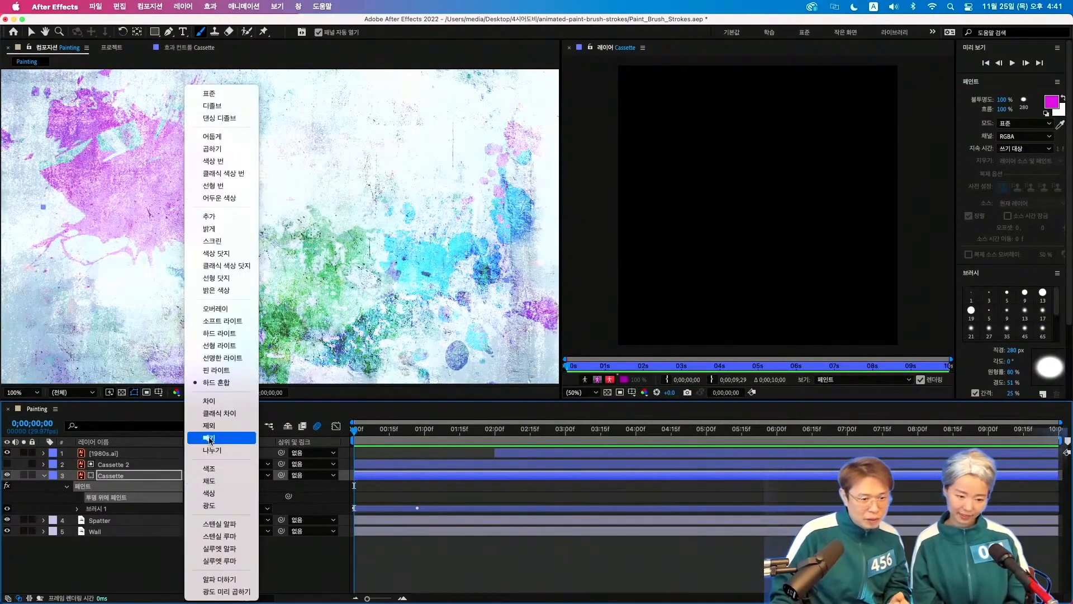
click(234, 345)
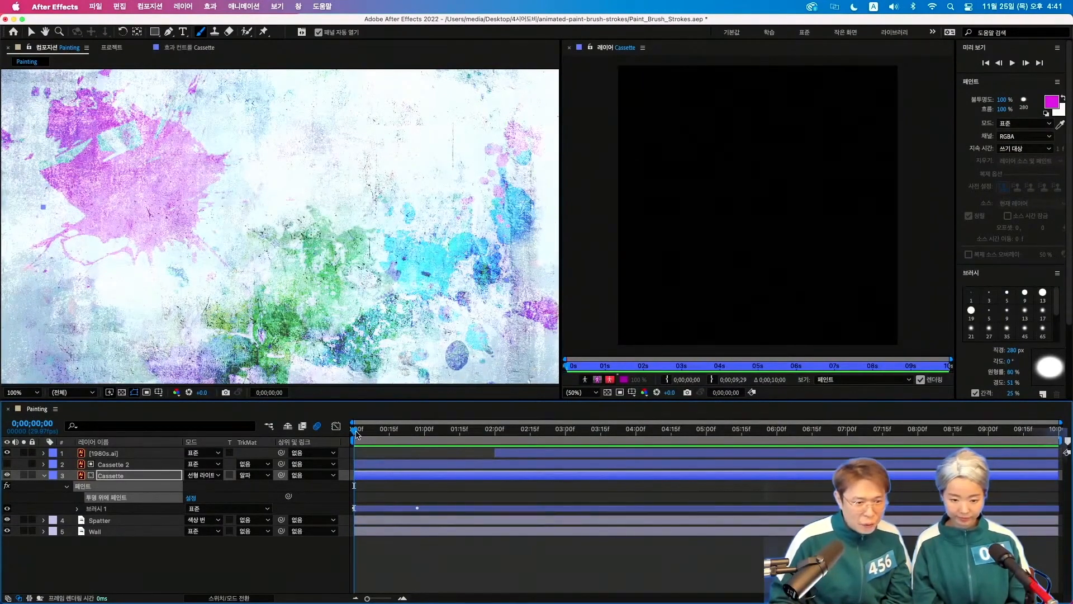
drag(356, 435, 327, 457)
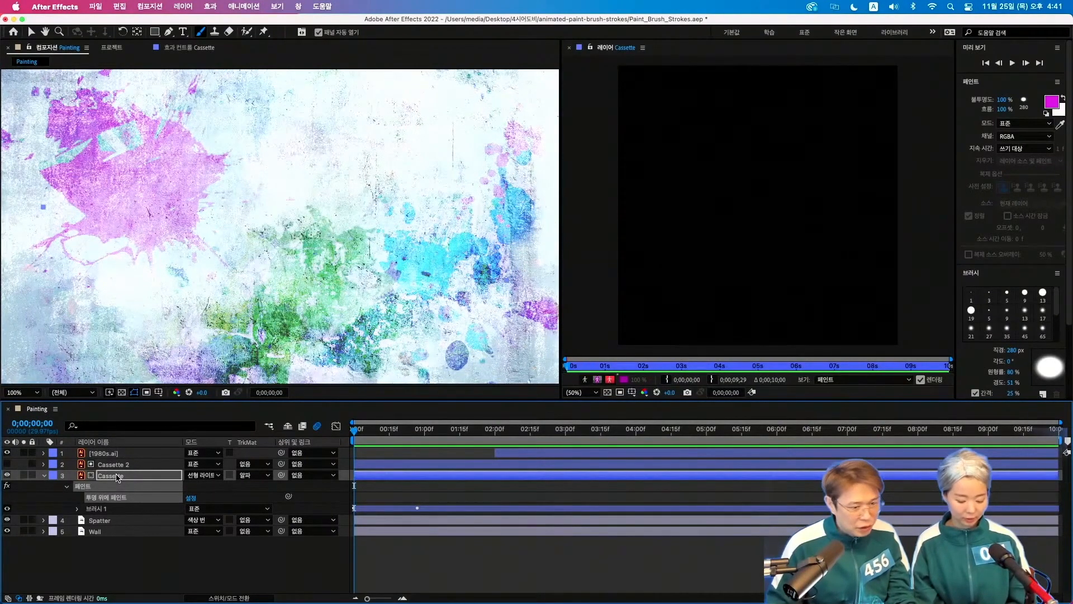
Duplicate the whole Cassette layer and place the copy directly below the original, above the Spatter layer
key(super+d)
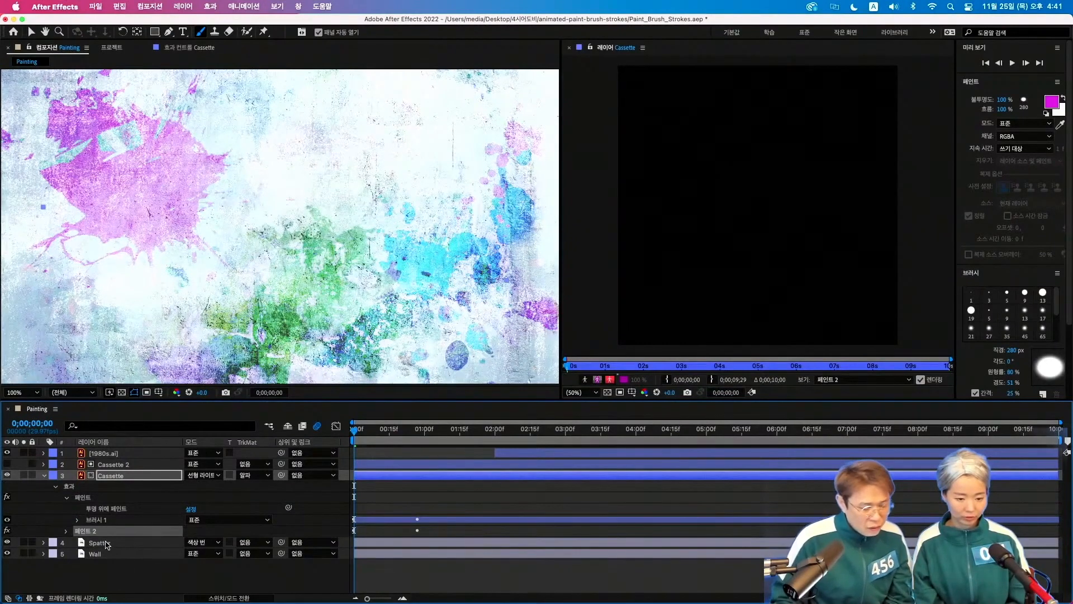
key(Delete)
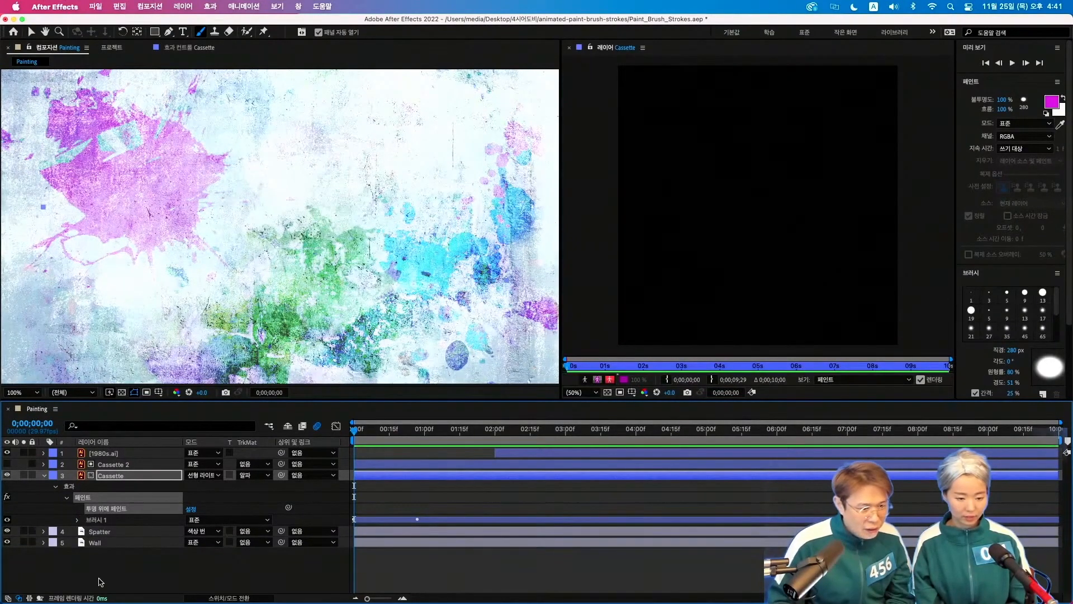
click(45, 475)
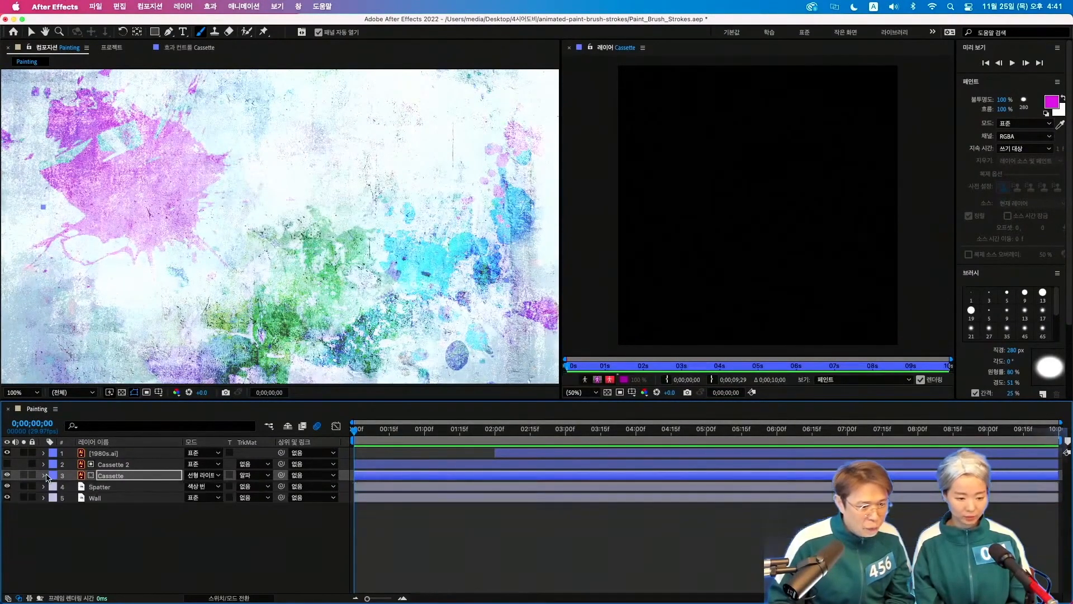
click(113, 551)
click(117, 477)
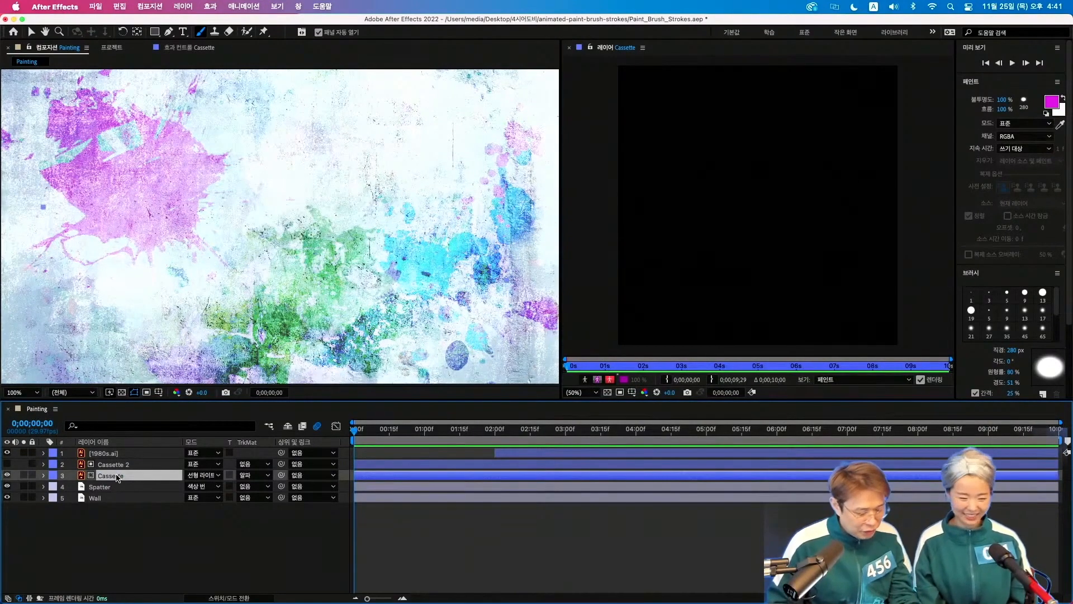
key(ctrl+d)
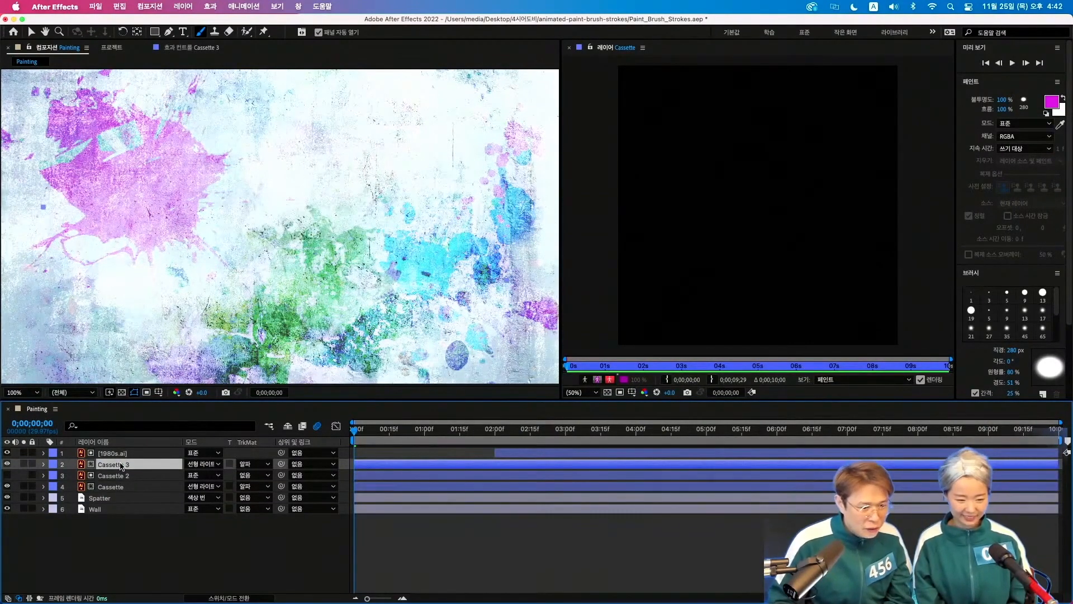
drag(120, 465, 124, 492)
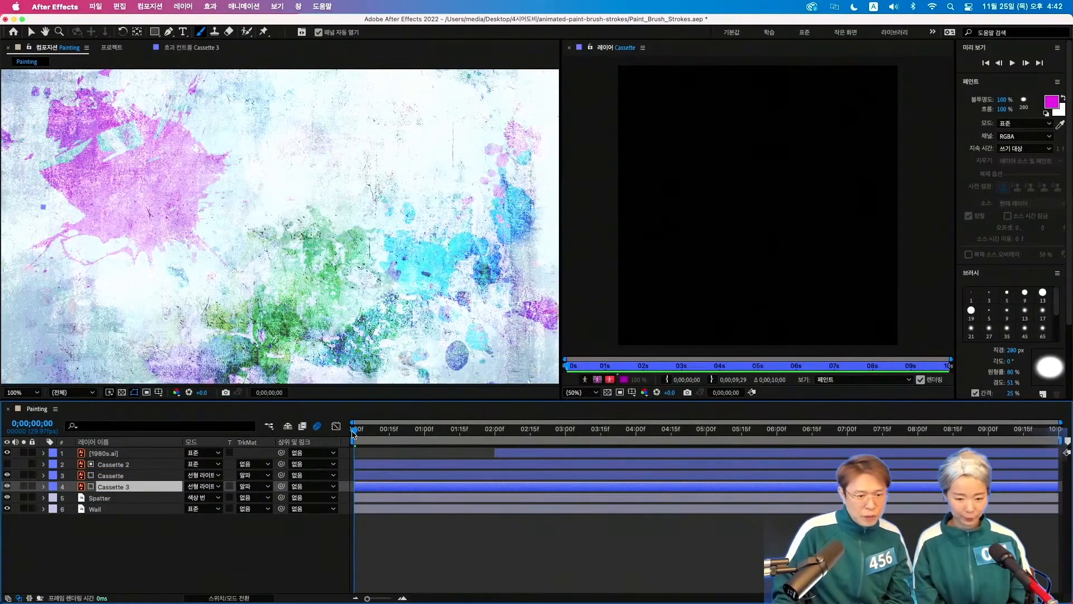
mouse_move(353, 433)
mouse_down()
mouse_move(470, 420)
mouse_move(354, 439)
mouse_up()
Remove the track matte from the Cassette 3 layer and set its blending mode to Overlay (오버레이)
click(261, 486)
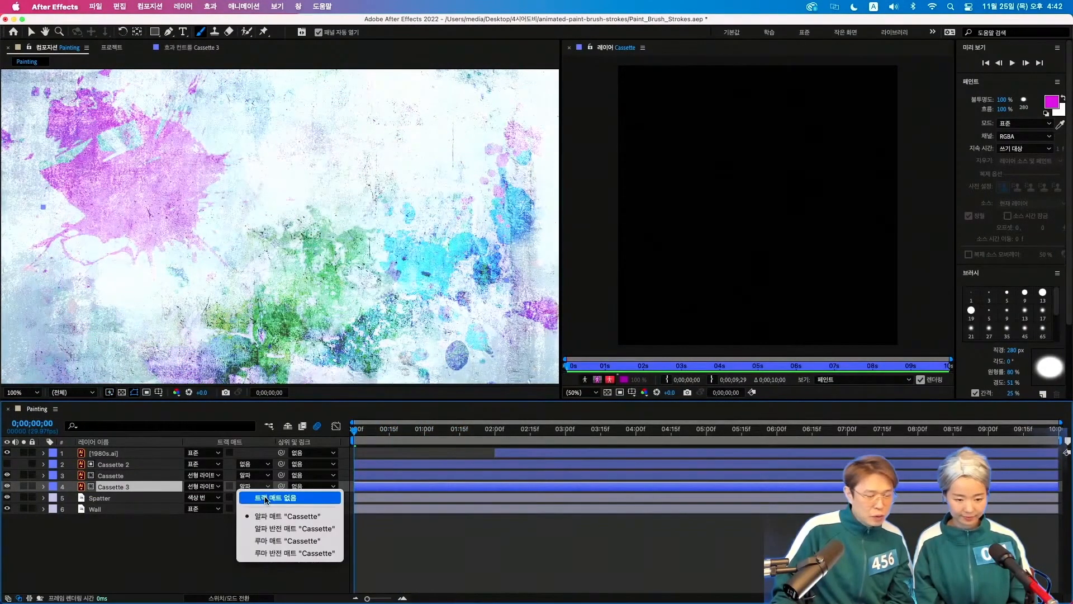
click(266, 498)
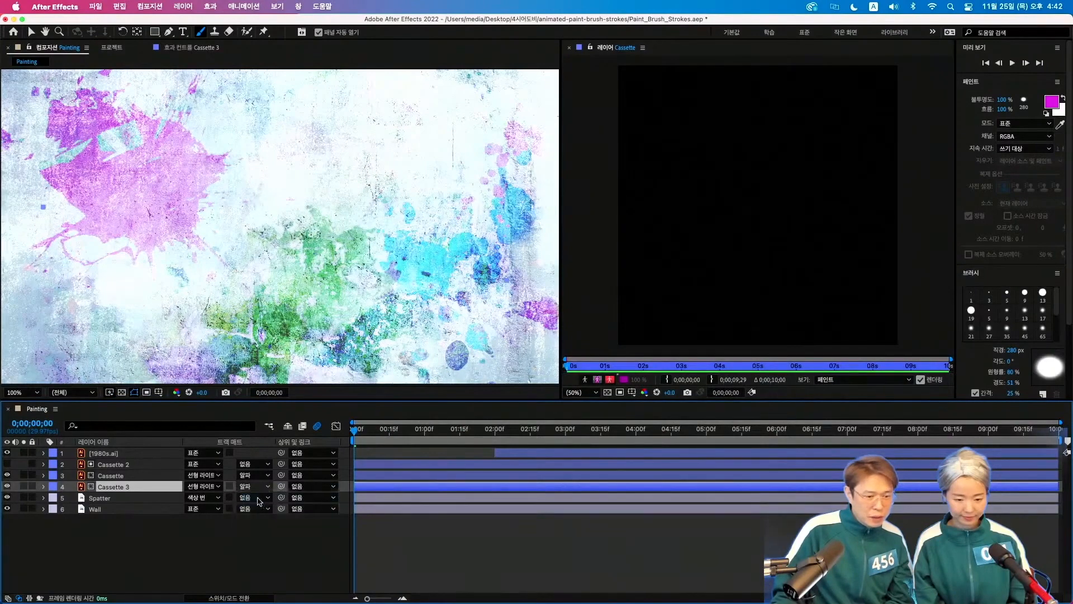
click(217, 487)
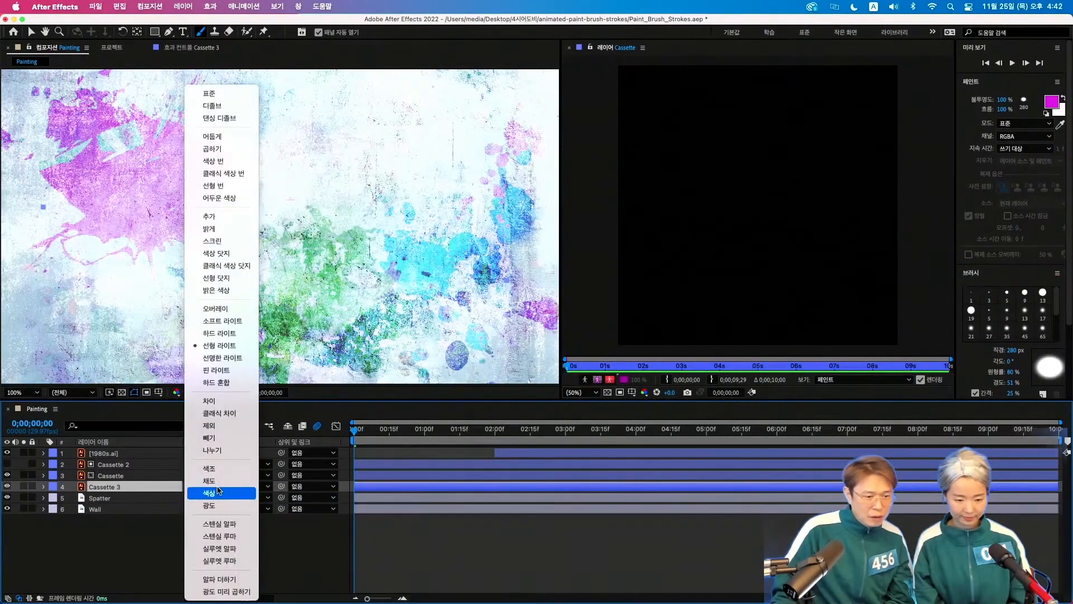
click(222, 310)
mouse_move(354, 431)
mouse_down()
mouse_move(468, 430)
mouse_move(338, 437)
mouse_move(440, 426)
mouse_move(356, 433)
mouse_up()
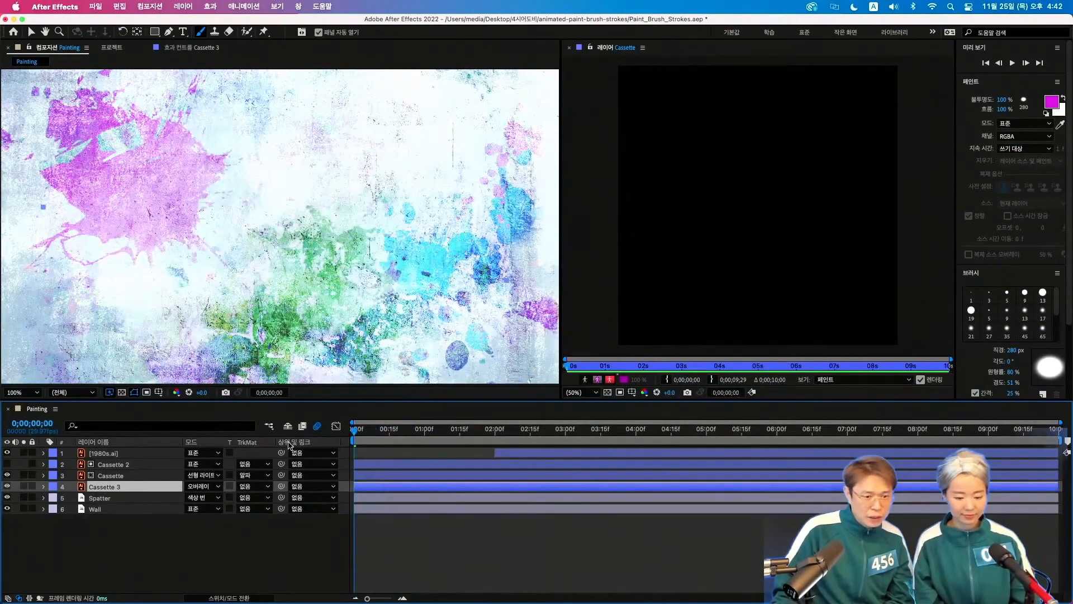
Shift the Cassette layer in time to start at 0;00;00;27 and preview the composition up to 0;00;01;23
click(128, 475)
drag(371, 475, 418, 474)
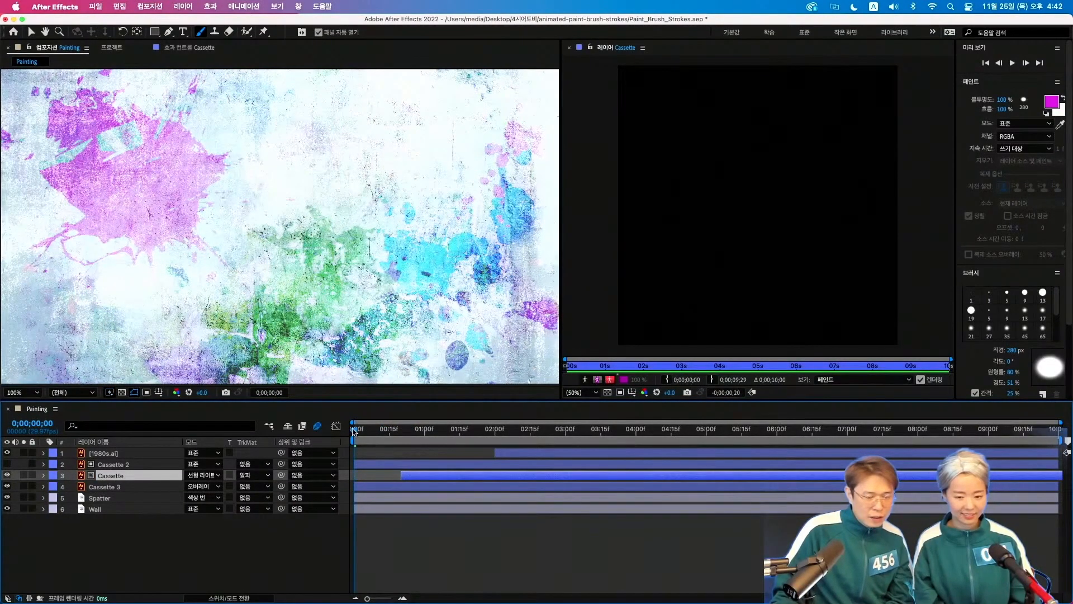
mouse_move(353, 430)
mouse_down()
mouse_move(472, 416)
mouse_move(323, 431)
mouse_up()
drag(443, 476, 459, 476)
mouse_move(356, 433)
mouse_down()
mouse_move(463, 426)
mouse_move(353, 431)
mouse_up()
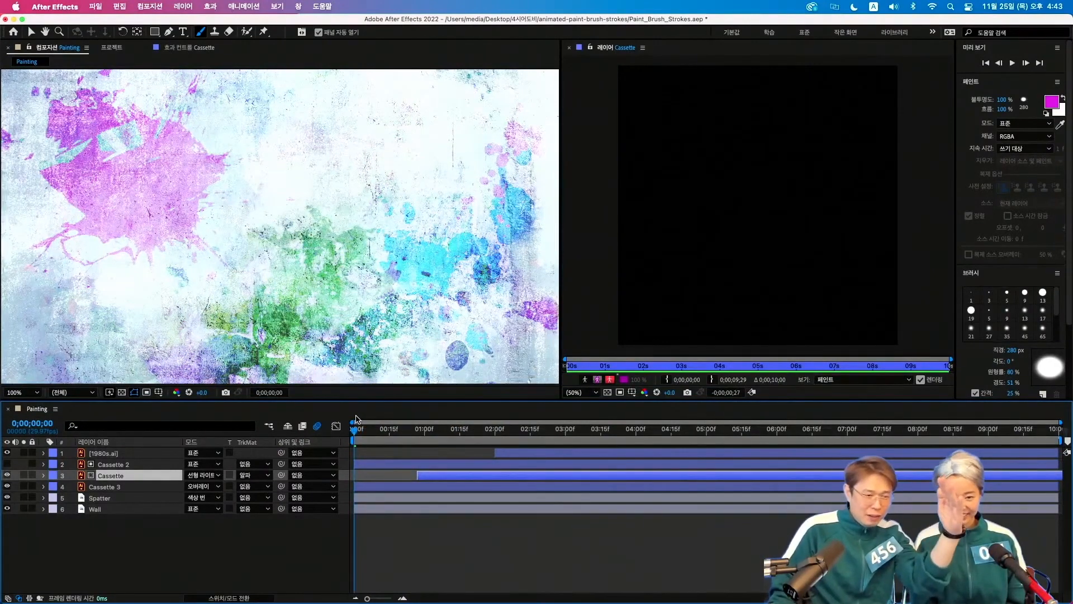
drag(356, 419, 481, 411)
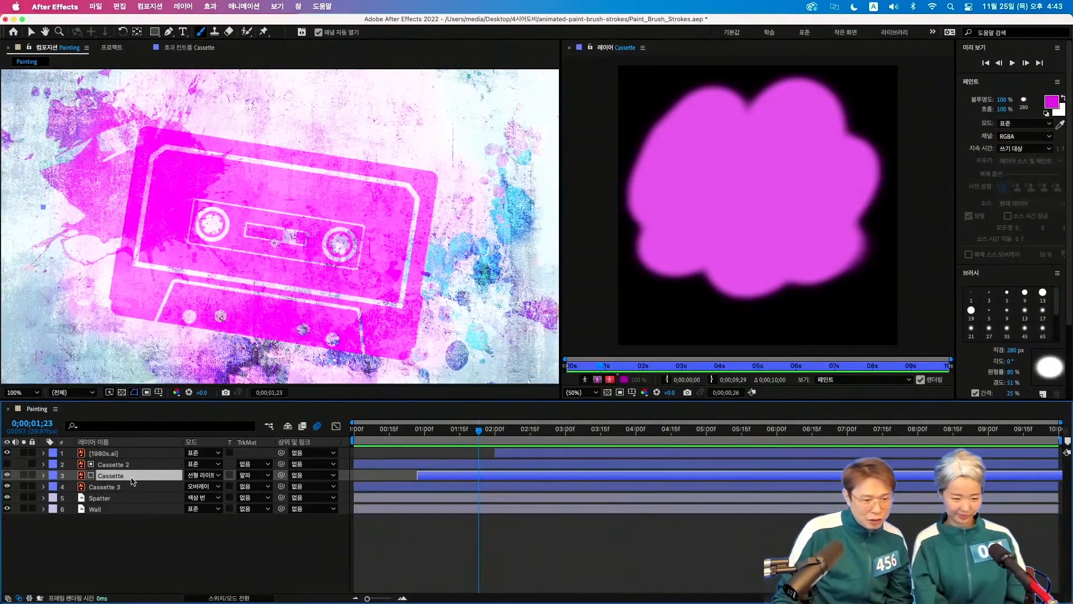
In Brush 1's stroke options on the Cassette layer, keyframe Start (시작) at 0% at 0;00;00;27 and 0;00;01;24, matching the End (종료) keyframes
key(u)
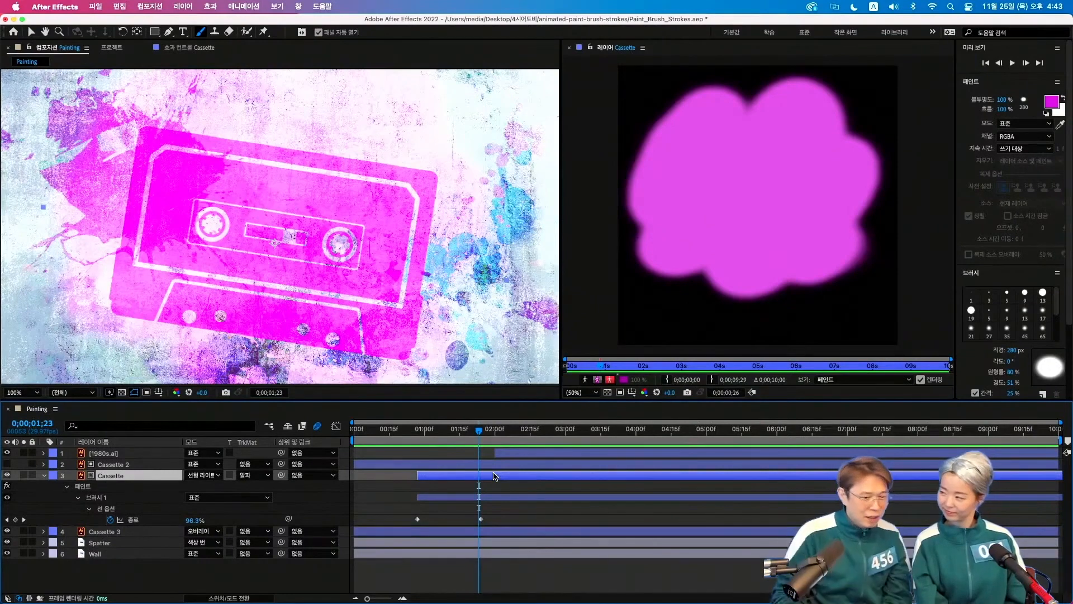
click(91, 509)
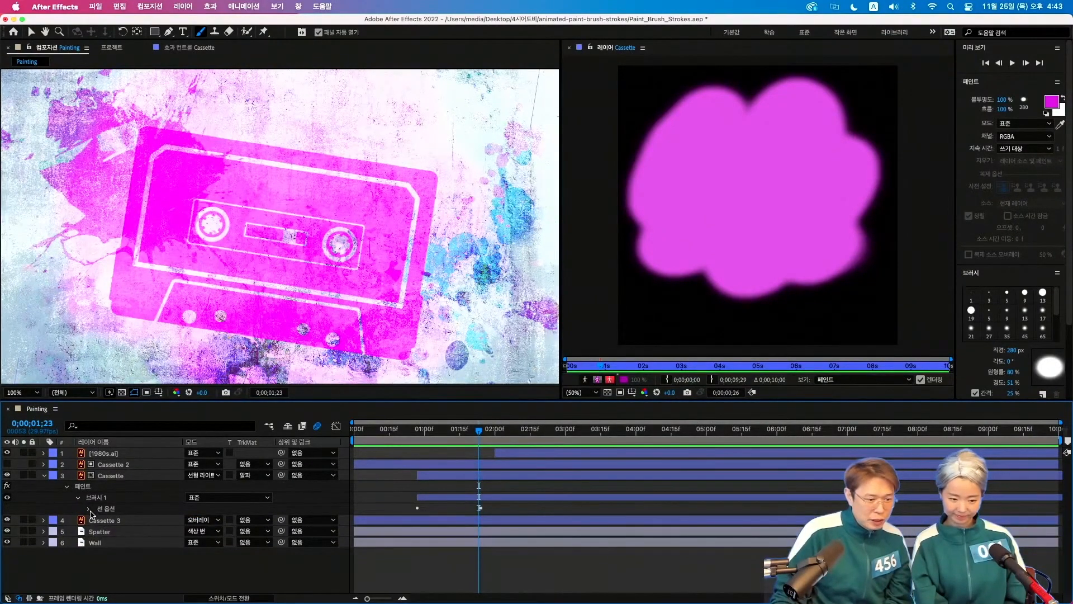
click(89, 509)
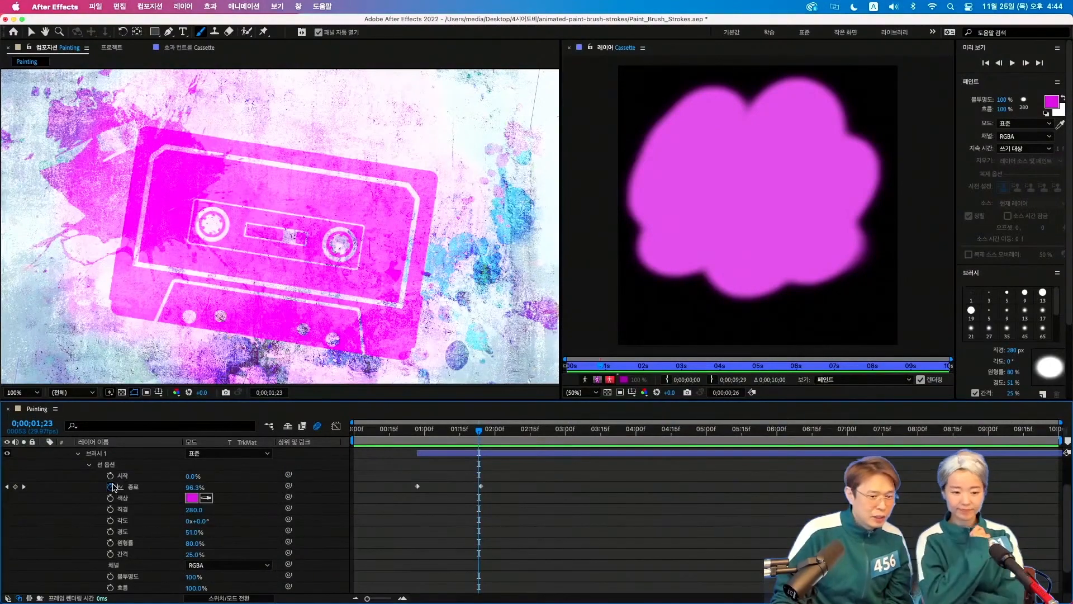
drag(479, 430, 347, 456)
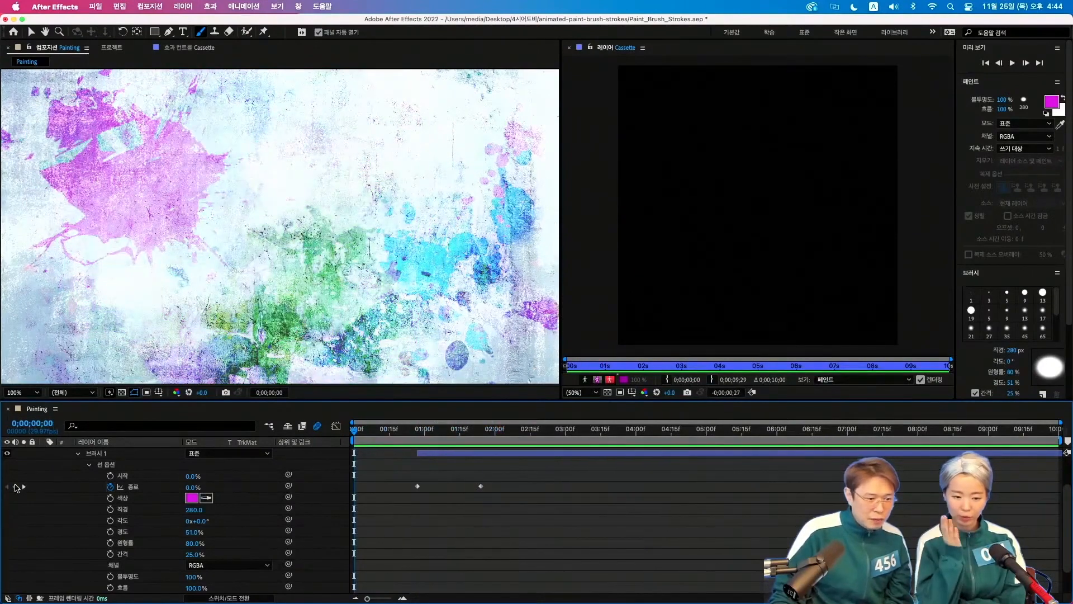
click(24, 486)
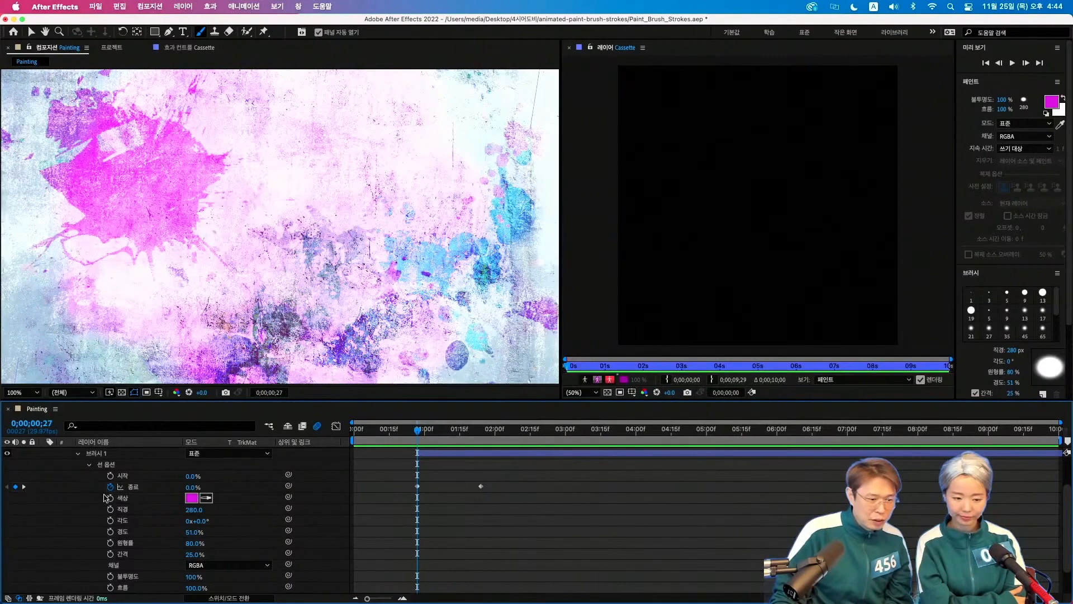
click(110, 476)
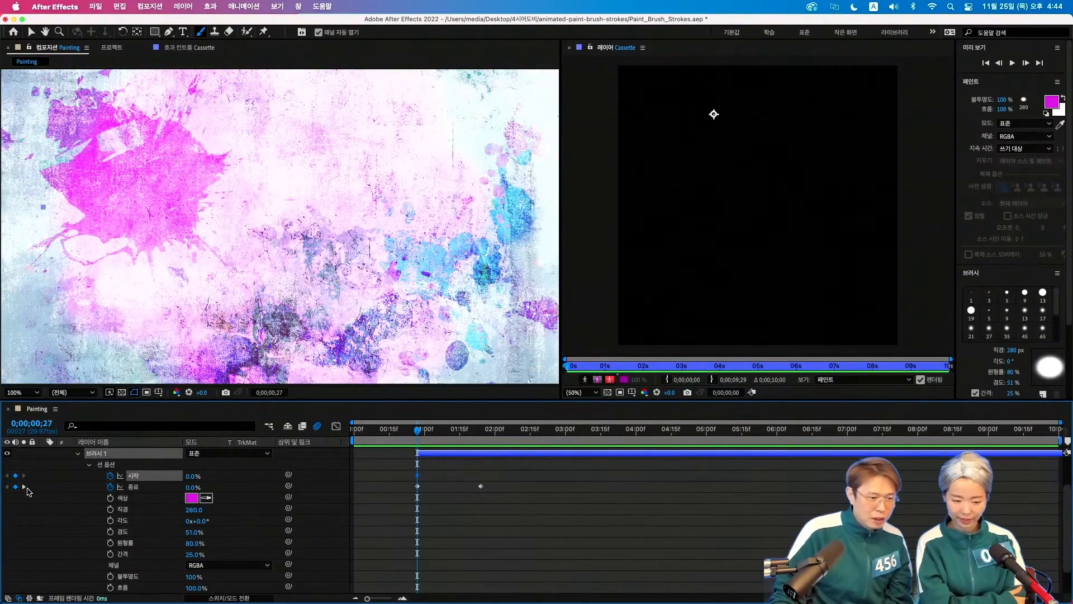
click(25, 486)
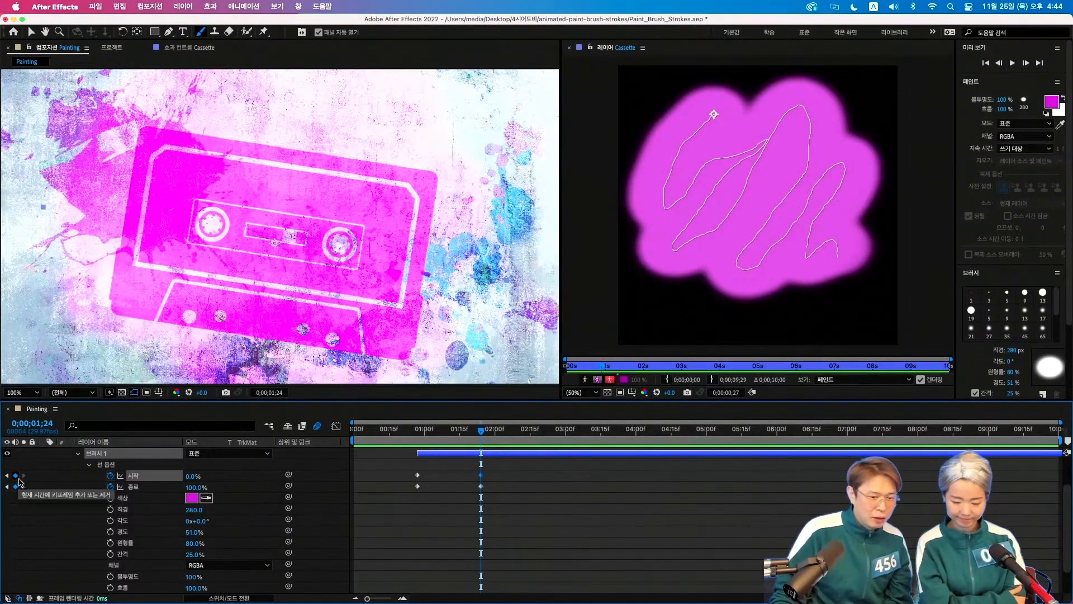
Remove the End (종료) keyframes at 100%, and set the Start (시작) keyframe at 0;00;00;27 to 99%
click(111, 486)
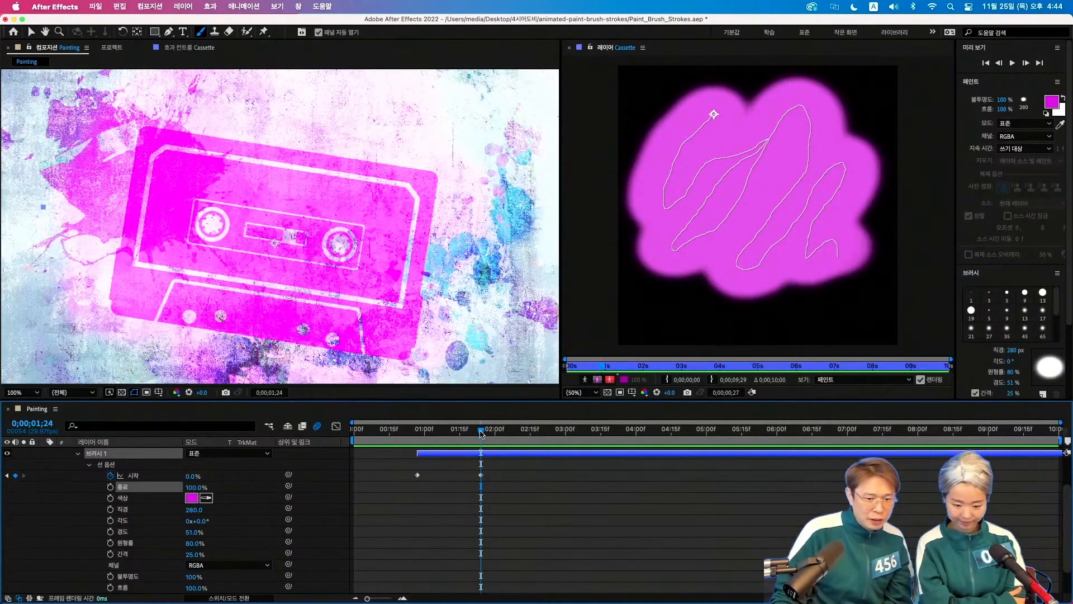
drag(480, 433, 469, 433)
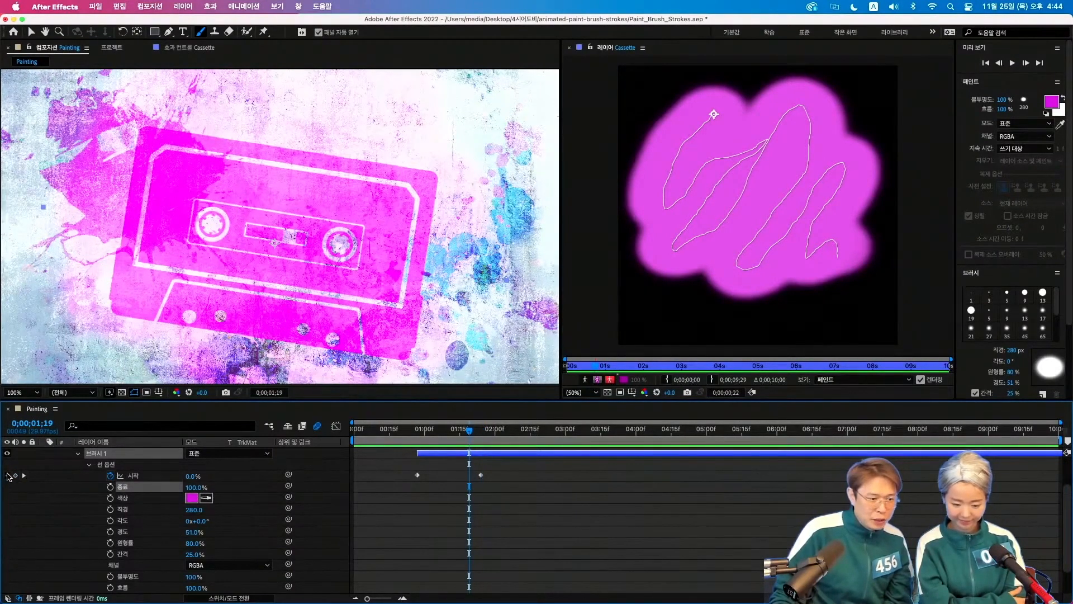
click(7, 475)
drag(188, 476, 215, 474)
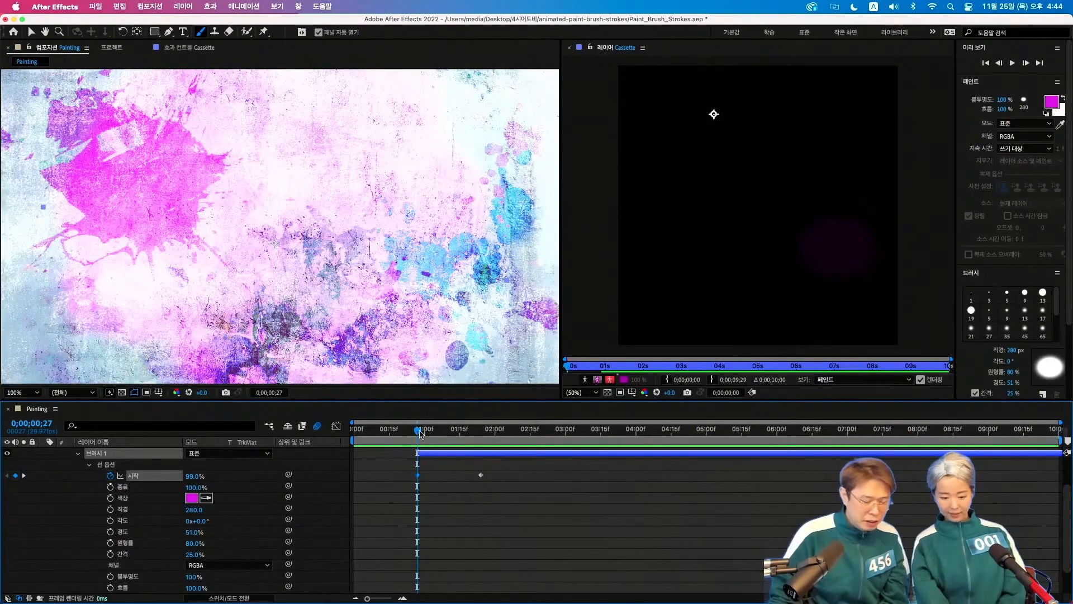
Show only the Cassette layer's keyframed properties and preview the reversed brush stroke from 0;00;00;00
key(u)
drag(418, 432, 264, 441)
key(space)
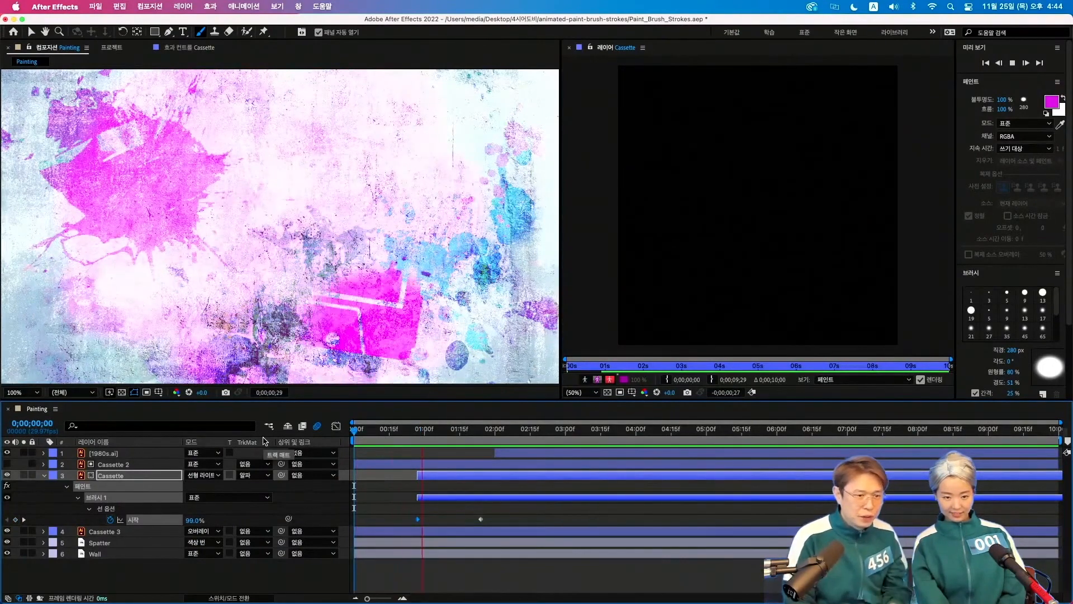